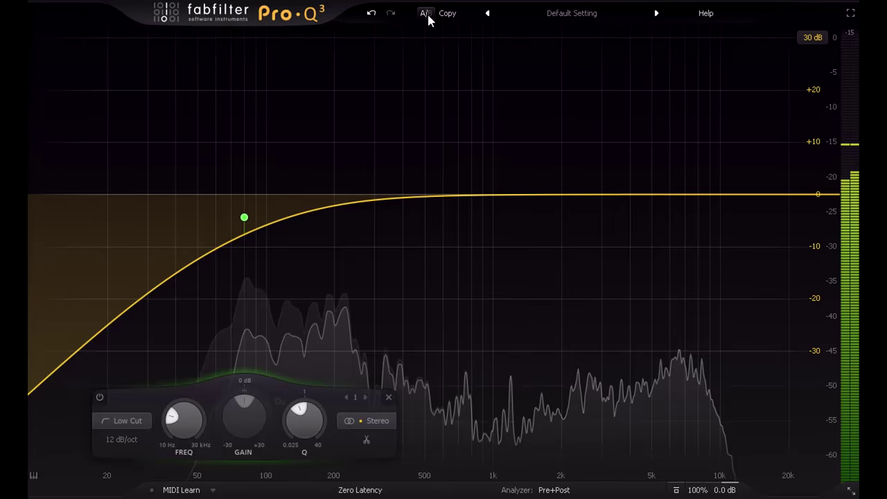
Step: Compare the 12 dB/oct and 24 dB/oct low cut versions by alternating between the A and B states
left_click(428, 16)
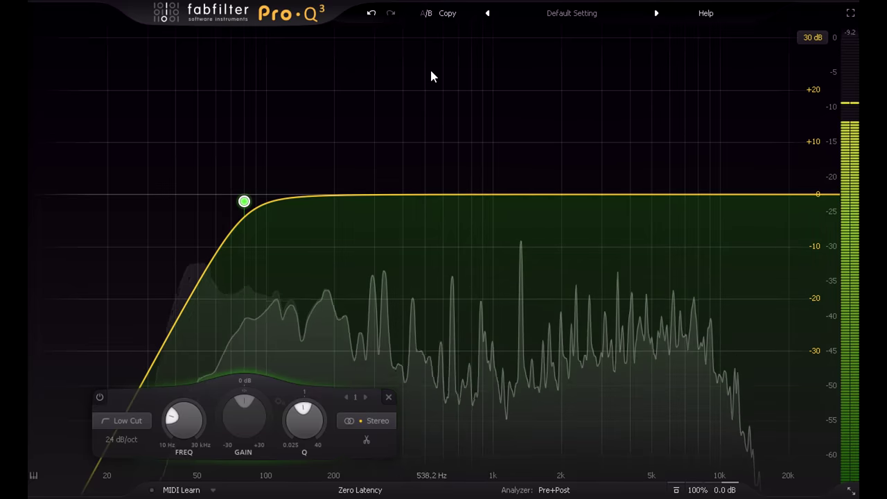
left_click(427, 13)
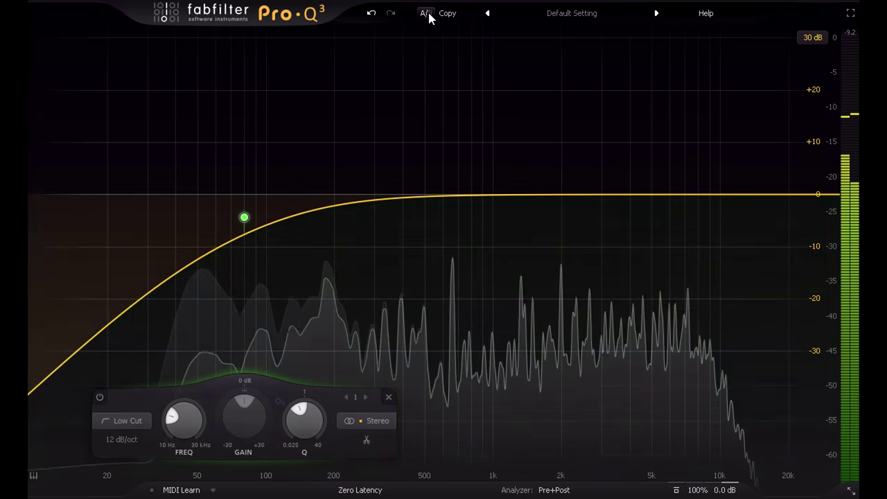
left_click(426, 13)
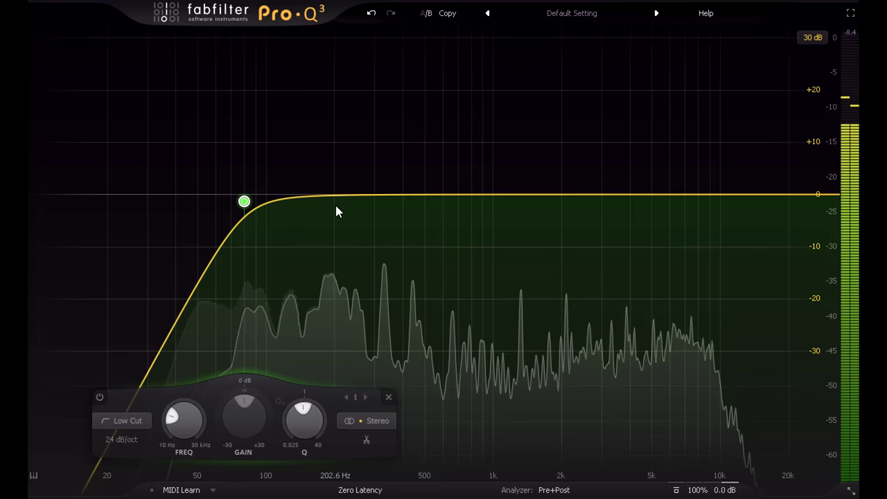
Step: Sweep the low cut frequency to about 54 Hz and 105 Hz, settling at about 46 Hz
mouse_move(263, 279)
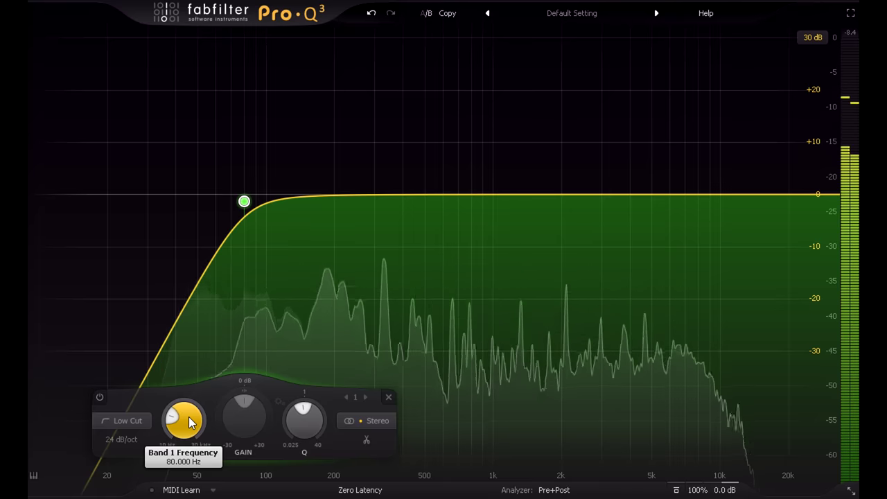
left_click_drag(191, 423, 194, 439)
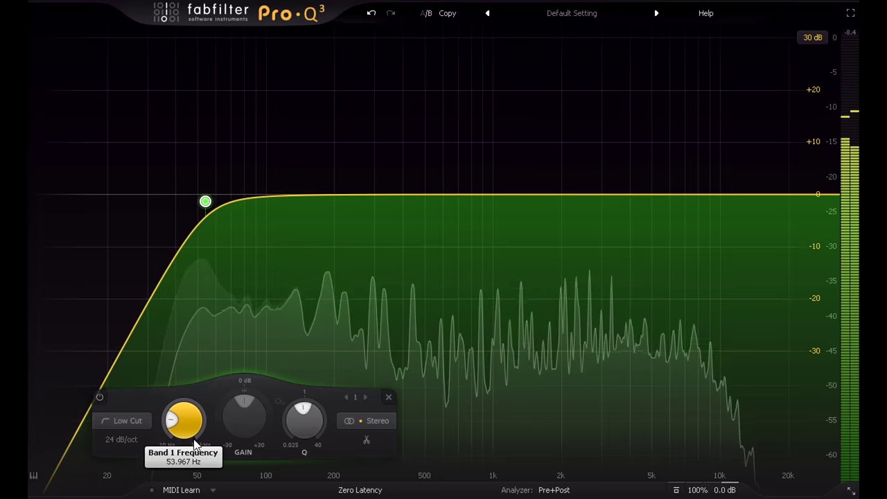
left_click_drag(194, 445, 184, 412)
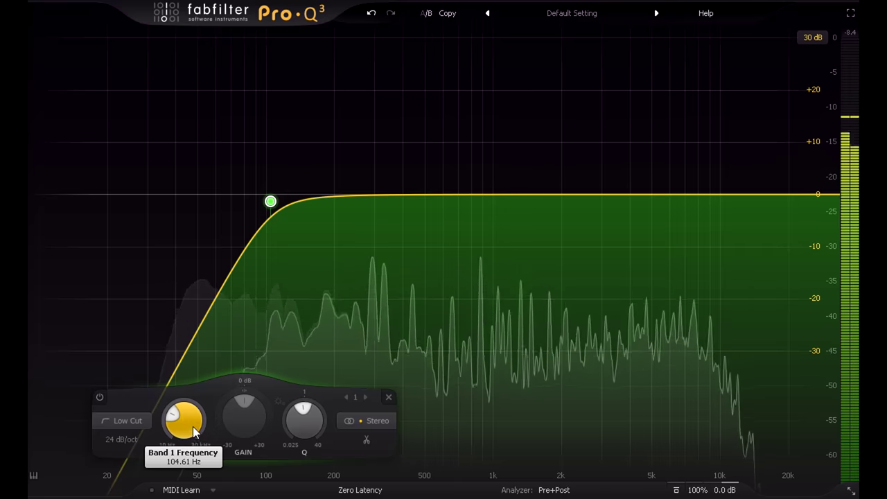
left_click_drag(194, 431, 200, 483)
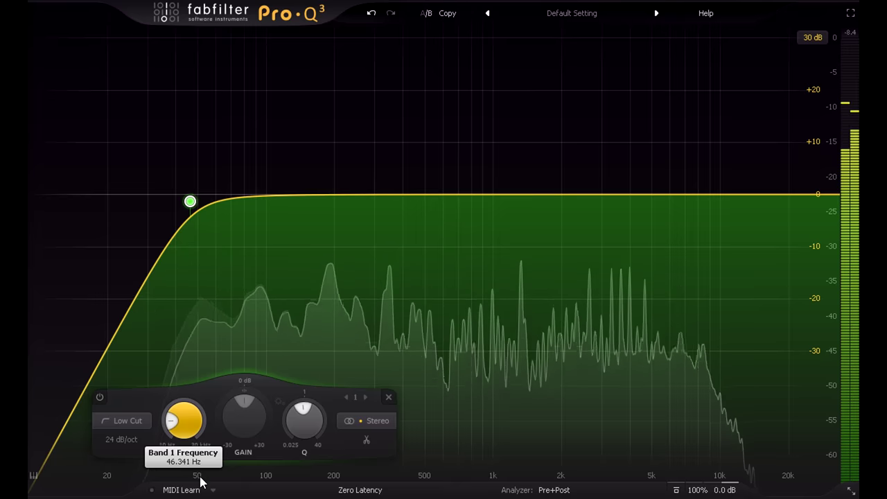
left_click_drag(201, 482, 200, 483)
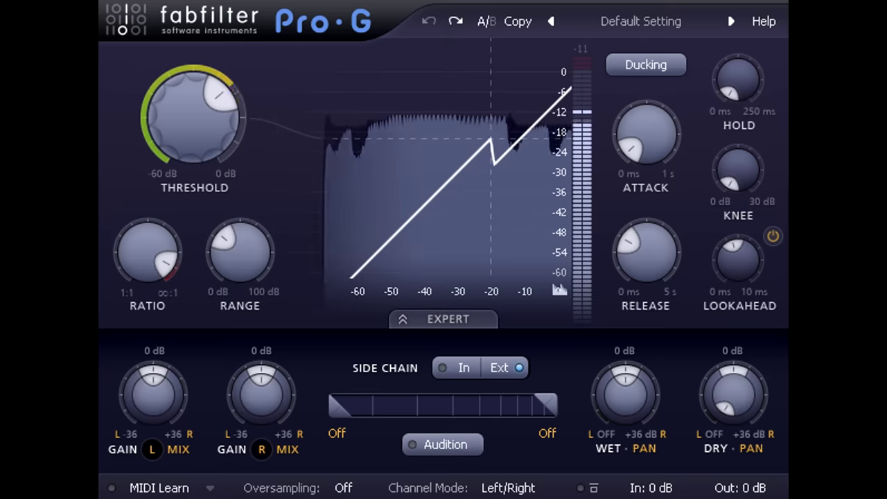
Step: Select the Ducking style in Pro-G and check the attack and lookahead settings
left_click(646, 66)
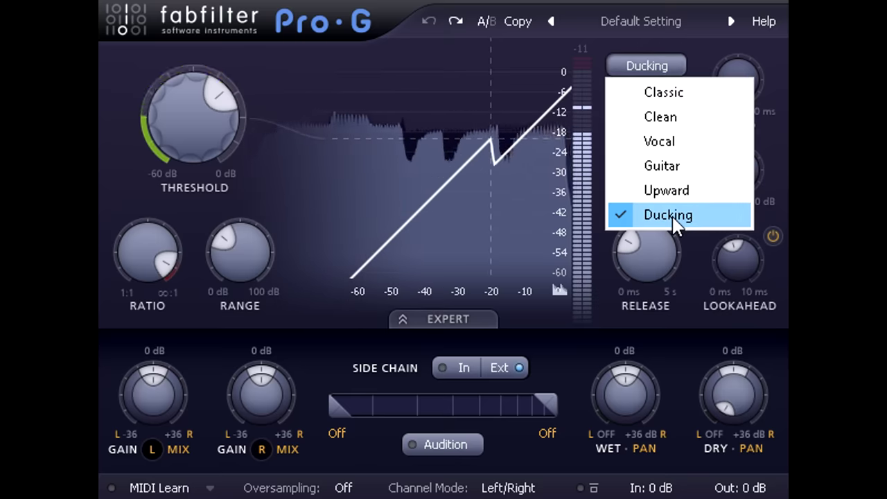
left_click(674, 216)
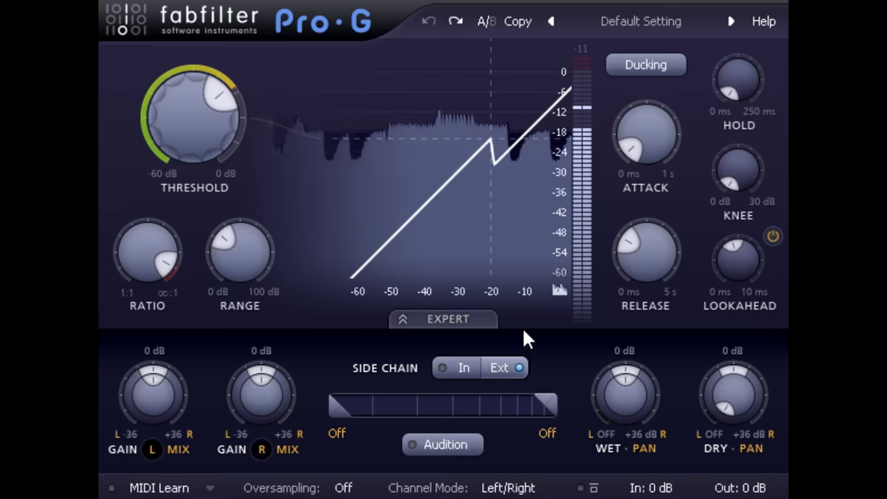
mouse_move(641, 131)
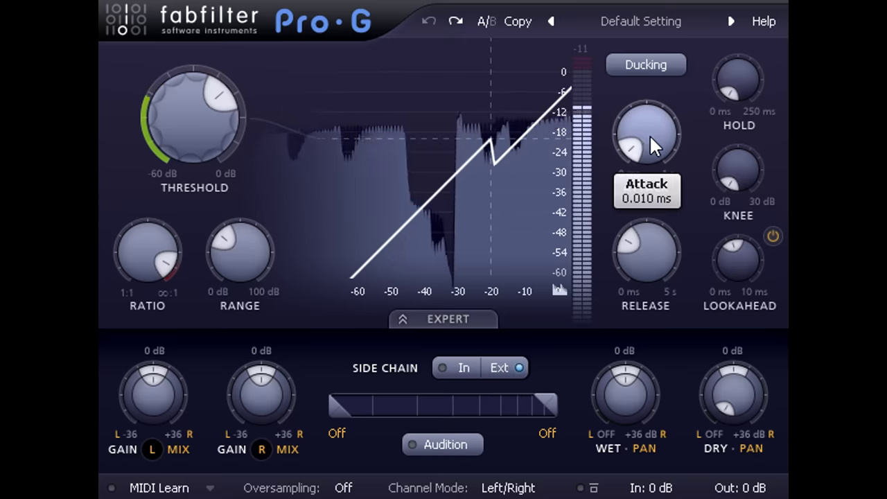
mouse_move(734, 269)
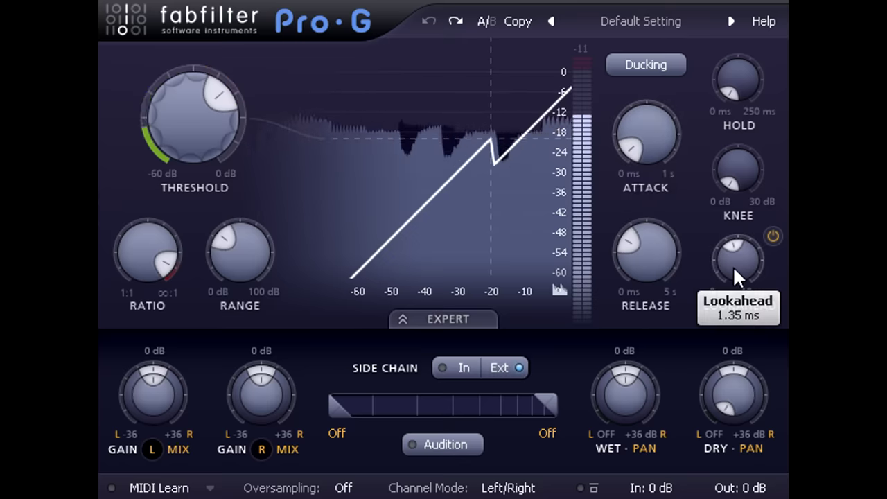
mouse_move(197, 128)
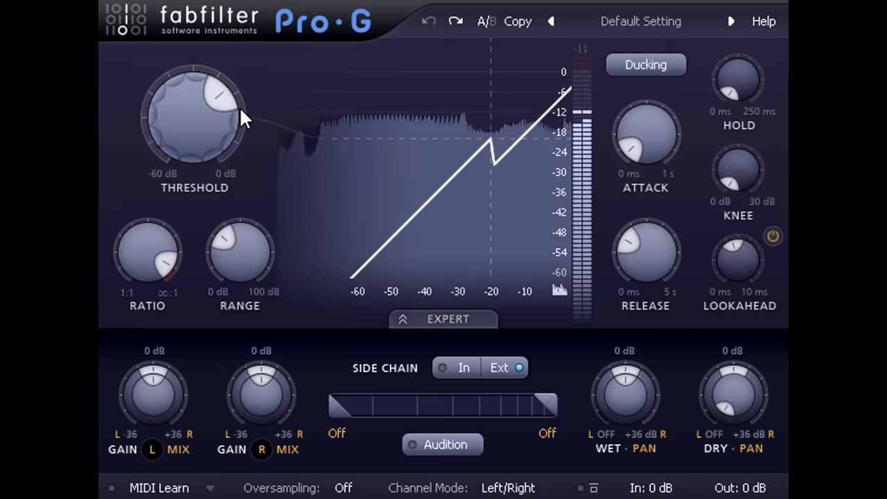
left_click_drag(257, 284, 233, 120)
left_click_drag(613, 233, 647, 268)
left_click_drag(731, 74, 732, 24)
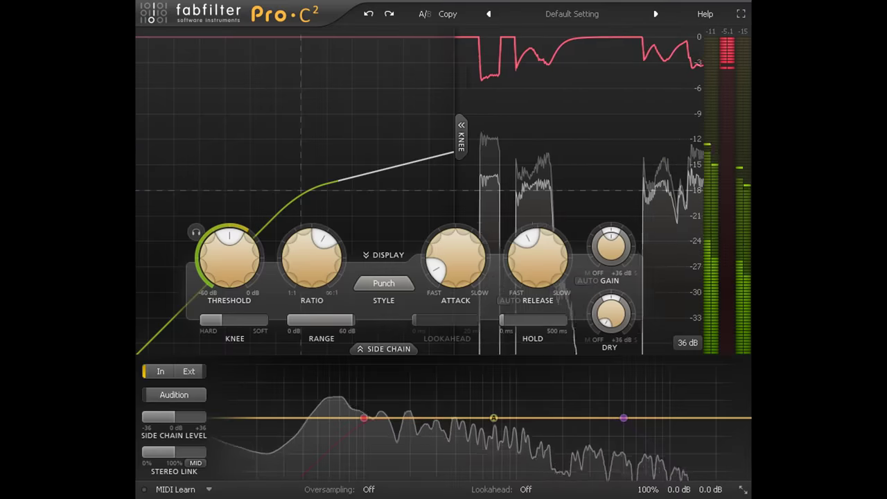
Step: Set up Pro-C 2 for external side-chain ducking with a hard 0 dB knee and a 100:1 ratio
left_click(188, 375)
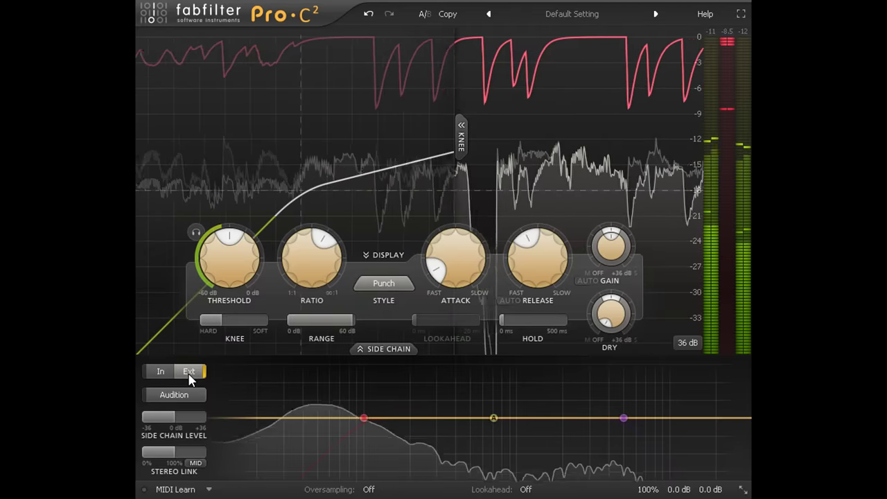
left_click_drag(217, 321, 151, 318)
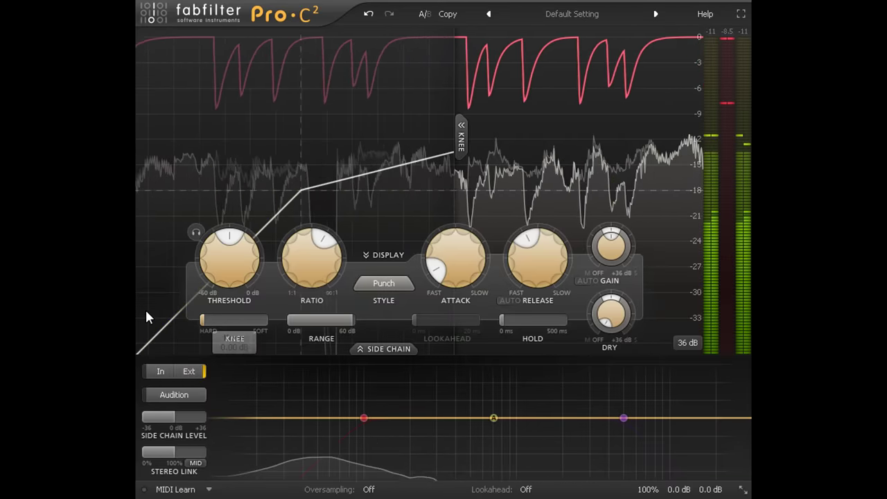
left_click_drag(312, 264, 309, 190)
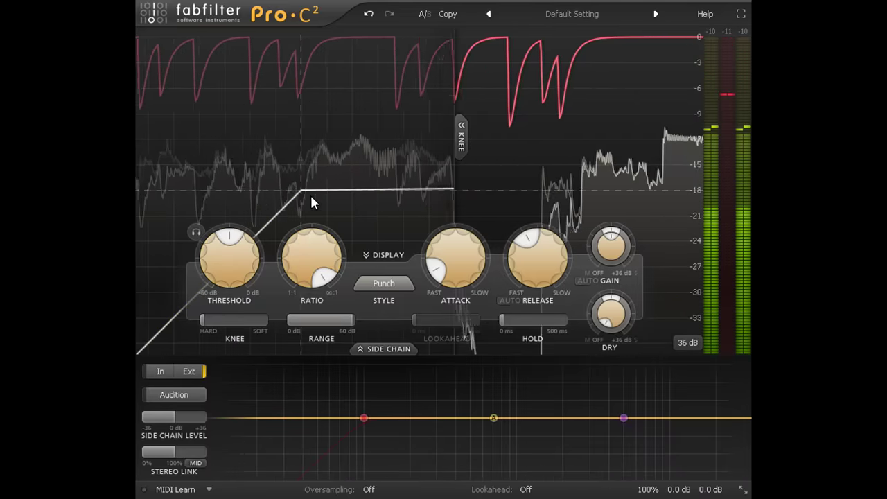
mouse_move(310, 262)
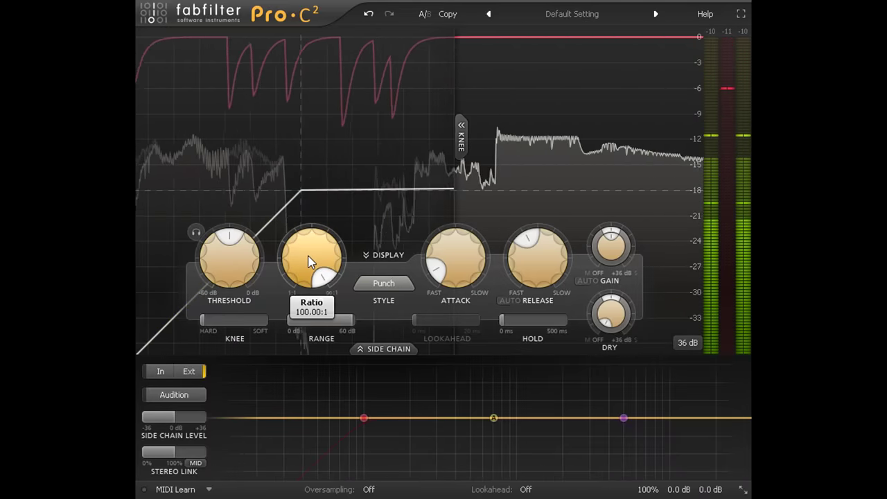
Step: Lower the compressor's threshold to about -20 dB and adjust the range to about 19 dB
left_click_drag(233, 269, 236, 282)
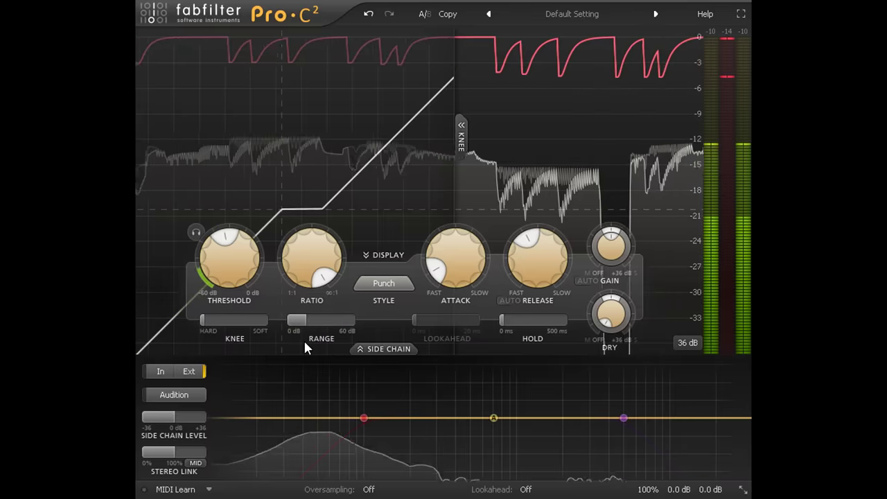
mouse_move(312, 328)
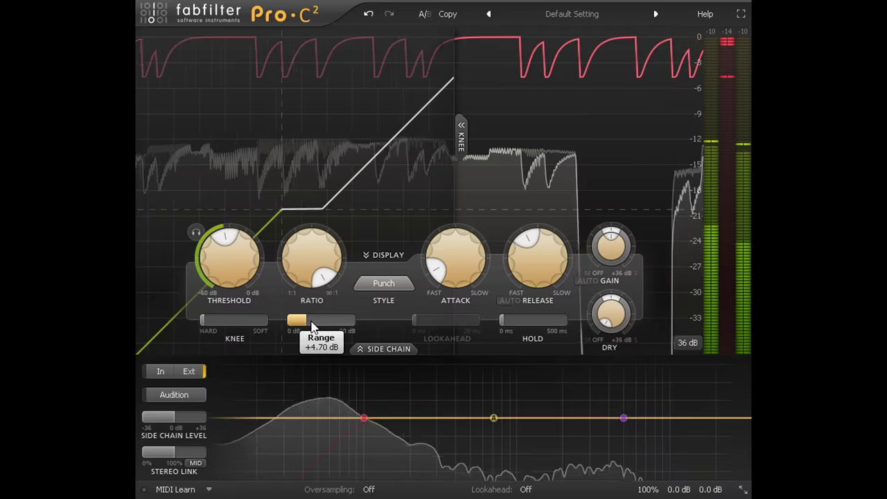
left_click_drag(312, 327, 324, 328)
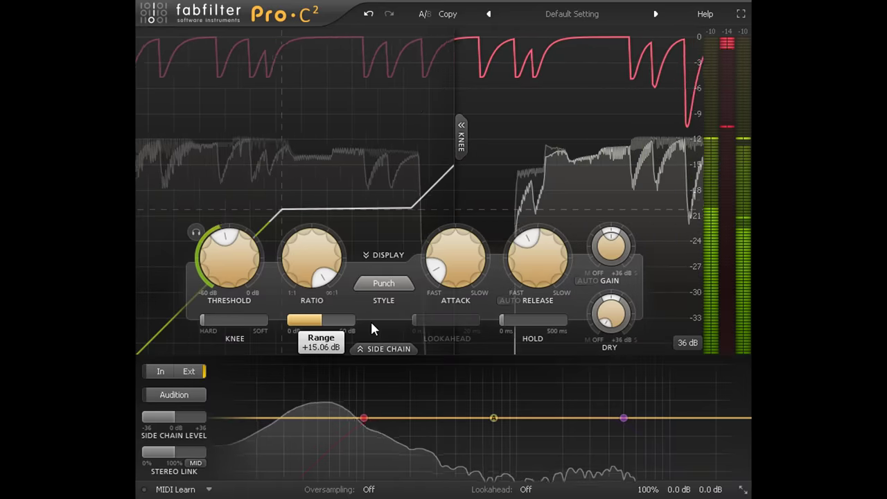
Step: Change the compression style to Pumping and set the release to about 260 ms
left_click(386, 285)
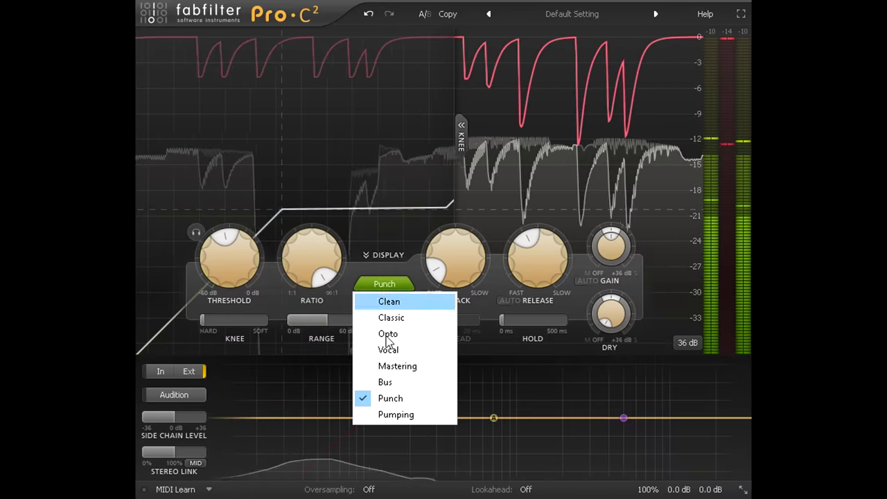
left_click(393, 415)
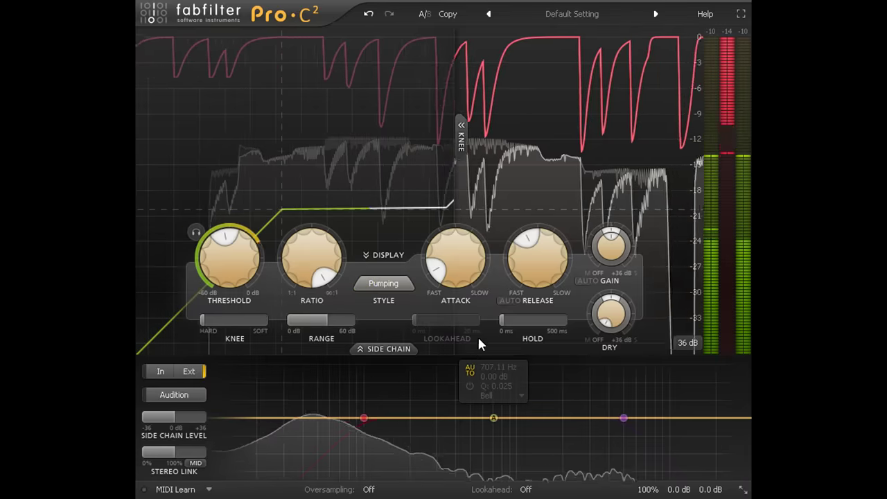
left_click_drag(537, 262, 537, 254)
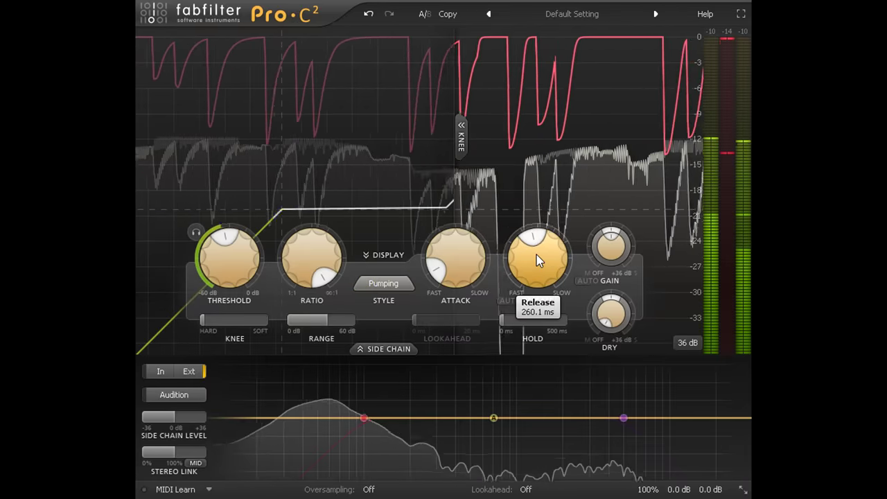
Step: Lower the threshold to about -22 dB and increase the range further for deeper ducking
left_click_drag(229, 256, 229, 265)
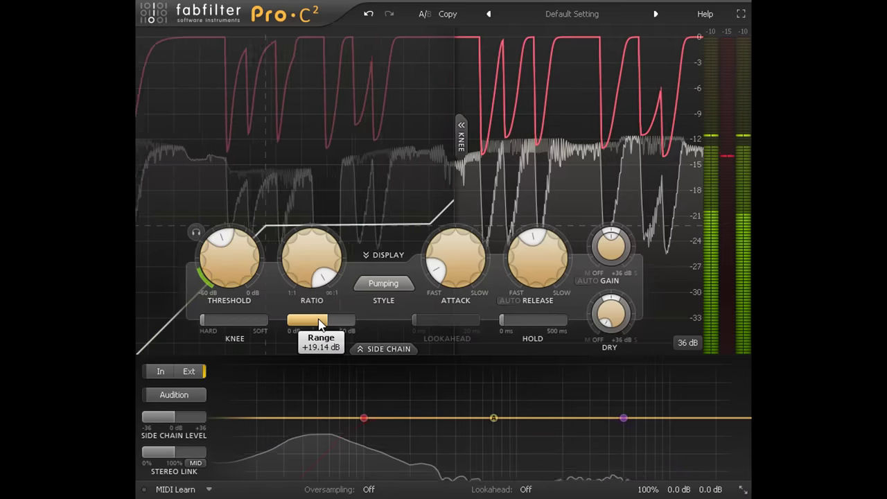
left_click_drag(320, 324, 337, 324)
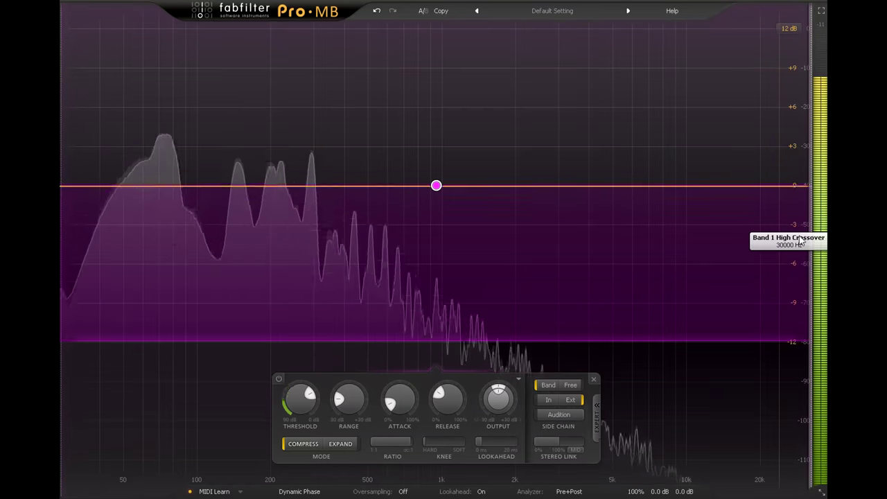
Step: Bring Band 1's high crossover in Pro-MB down to about 155 Hz and back up to the top of the spectrum
left_click_drag(792, 239, 255, 230)
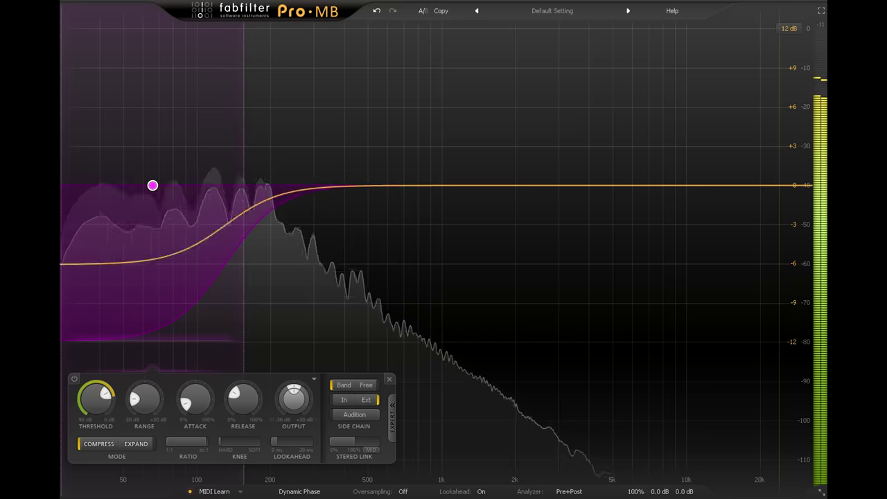
left_click_drag(242, 90, 811, 83)
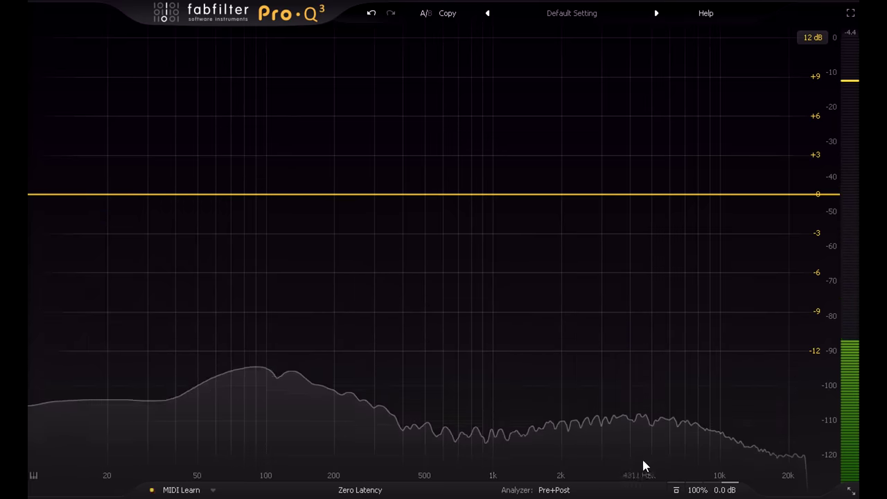
Step: Invert the output phase in Pro-Q 3, toggling it off and on again to compare
mouse_move(693, 489)
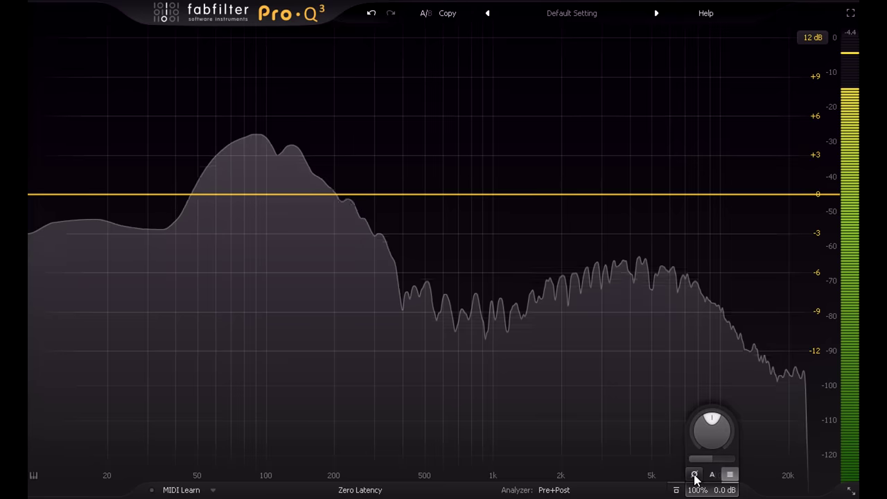
left_click(695, 477)
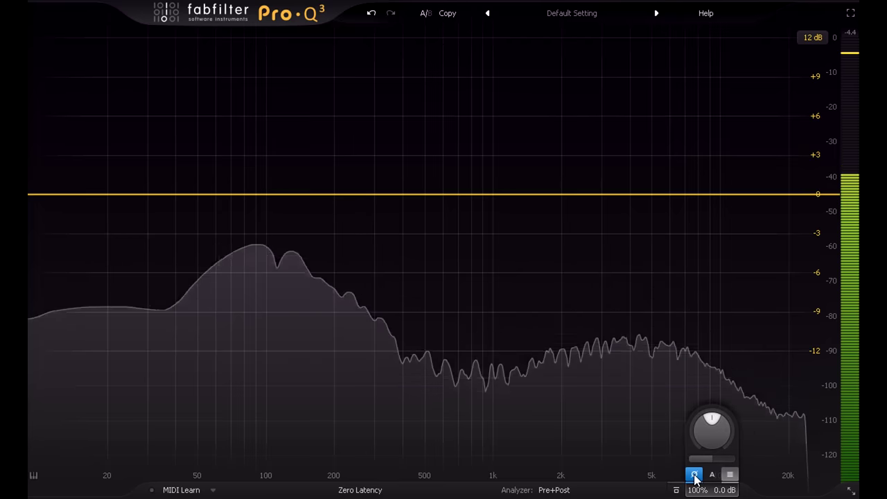
left_click(694, 476)
left_click(695, 476)
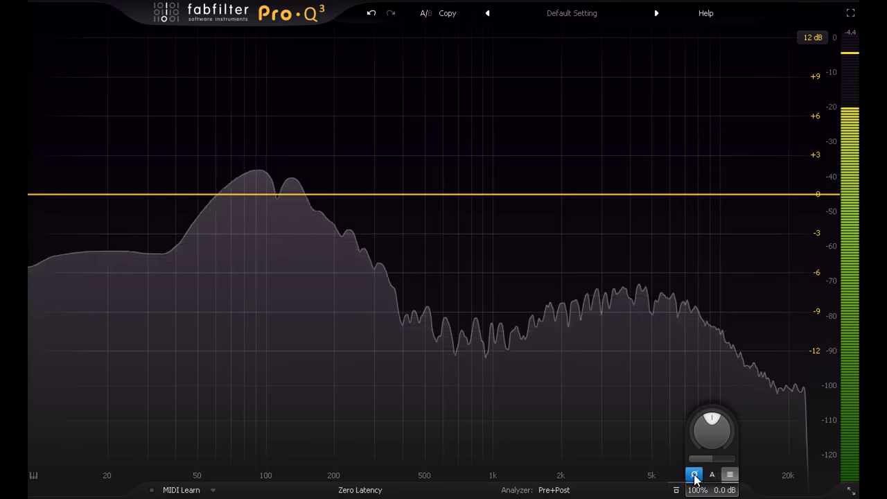
Step: Add an 18 dB/oct low cut at about 64 Hz with a Q of 1.047, and switch the output phase inversion off
left_click(70, 195)
left_click_drag(69, 194, 222, 191)
scroll(197, 190, "up", 1)
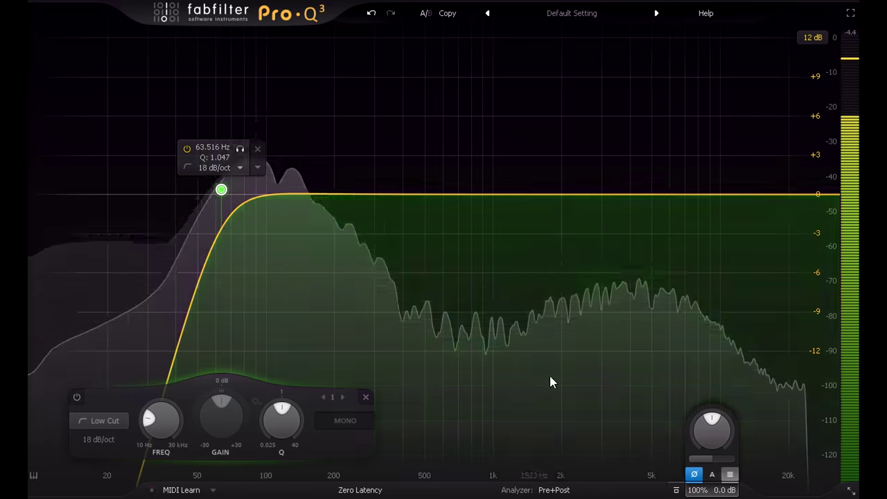
left_click(695, 475)
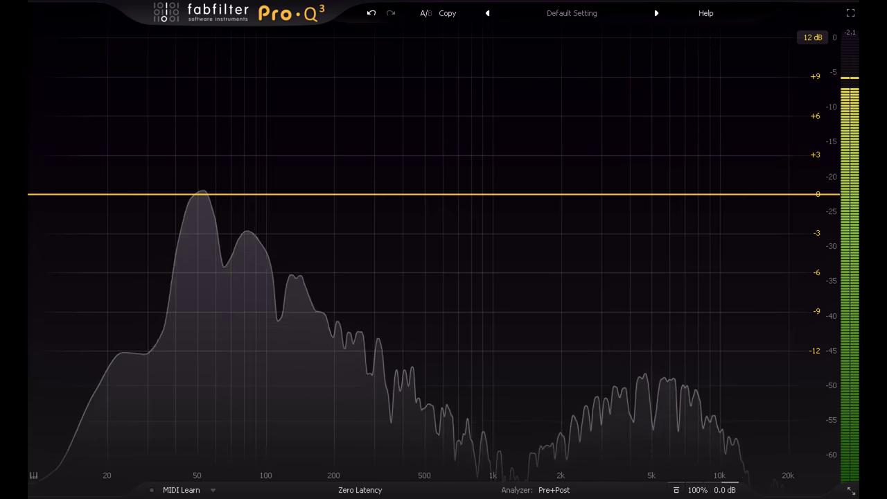
Step: Add a bell band at about 51 Hz on the low-end peak and turn on the piano keyboard display
left_click(200, 195)
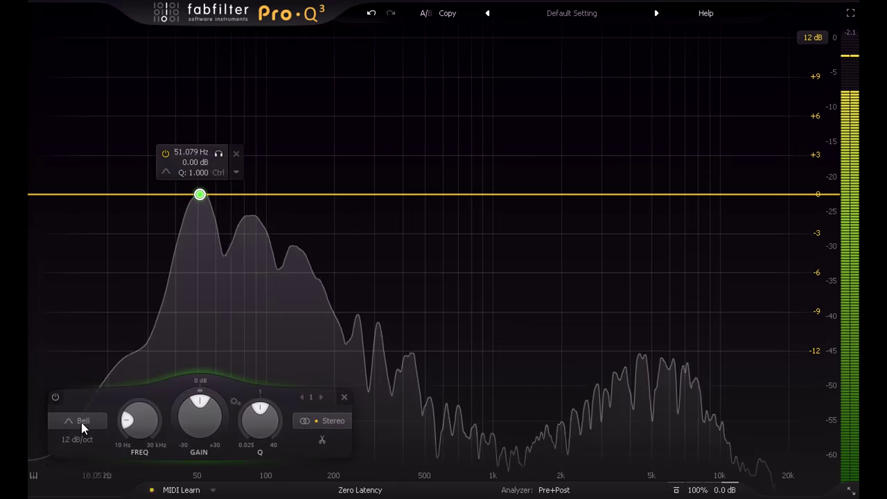
left_click(34, 476)
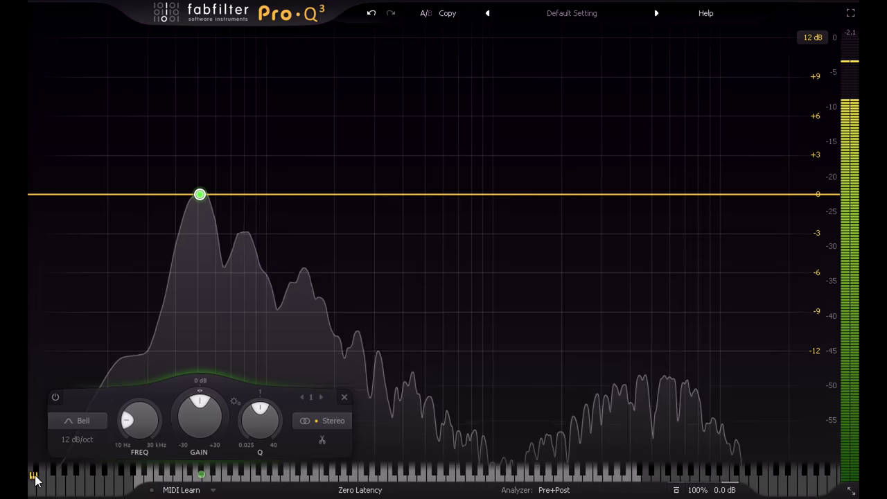
Step: Snap the bell band to G#1 (51.913 Hz) on the piano keyboard display and slide its frequency slightly lower
left_click(201, 475)
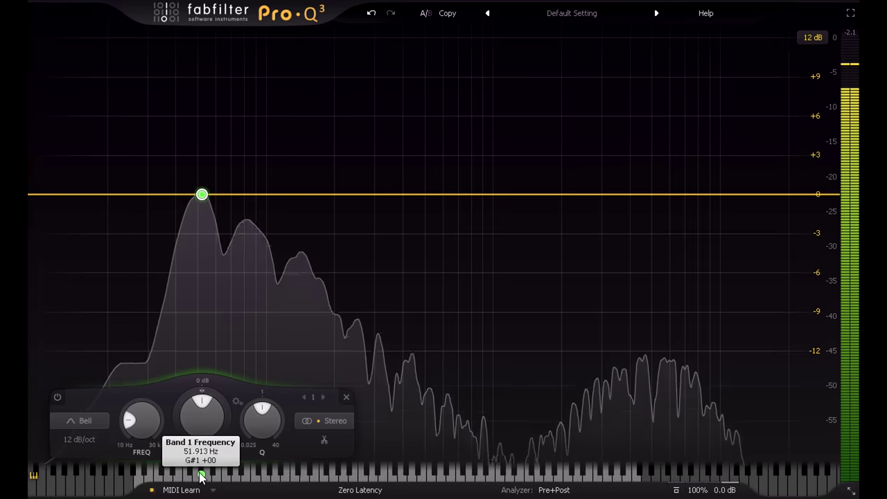
left_click_drag(200, 476, 196, 476)
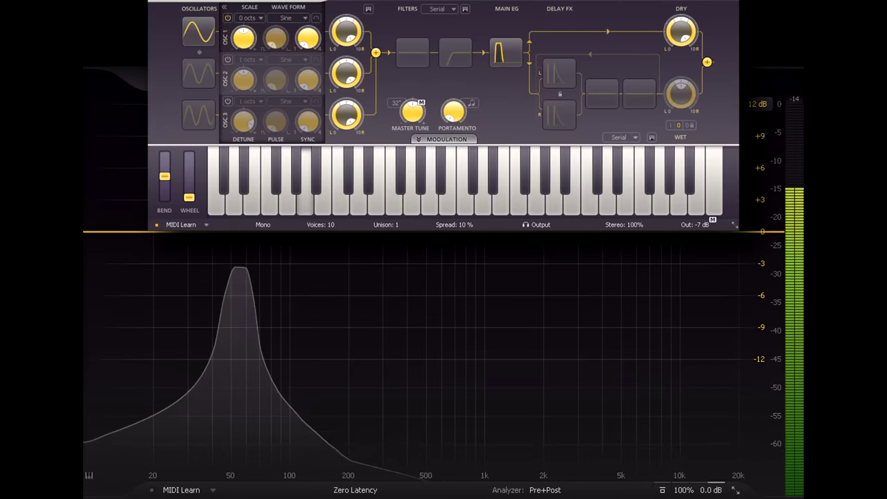
Step: In the synth, enable oscillators 2 and 3 alongside oscillator 1, switching oscillator 1 off and on in between to compare, and check oscillator 3's detune
left_click(228, 61)
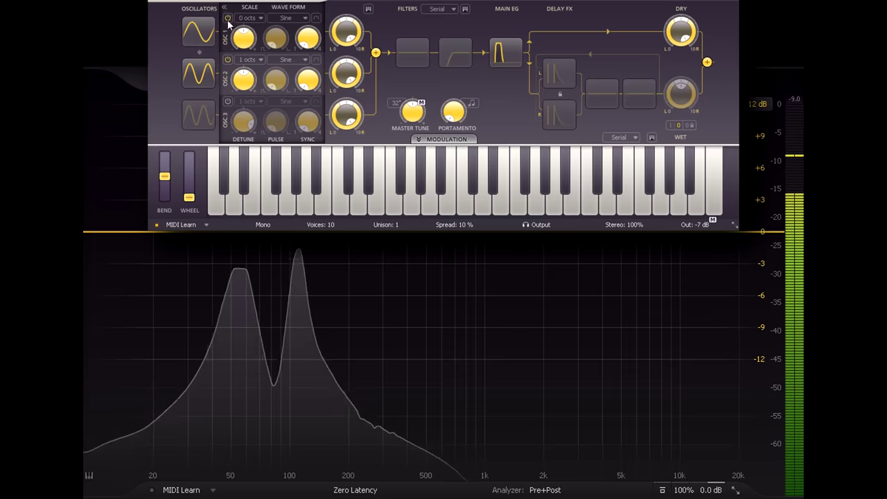
left_click(228, 20)
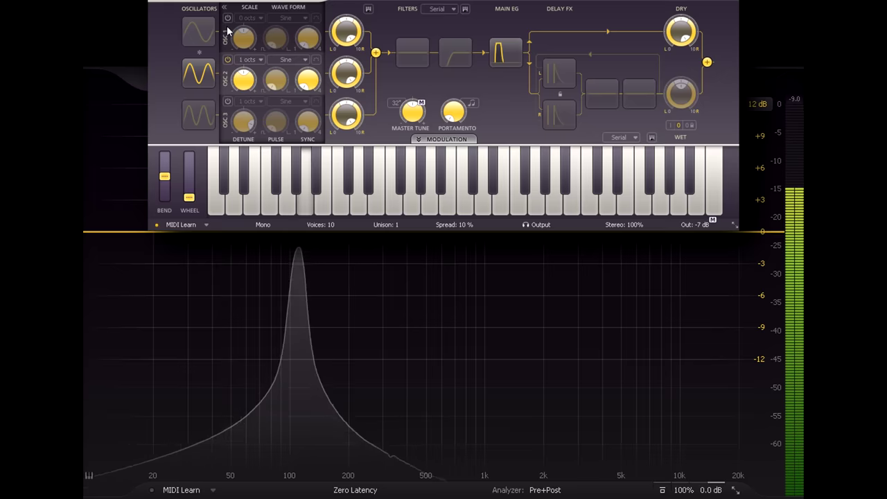
left_click(226, 19)
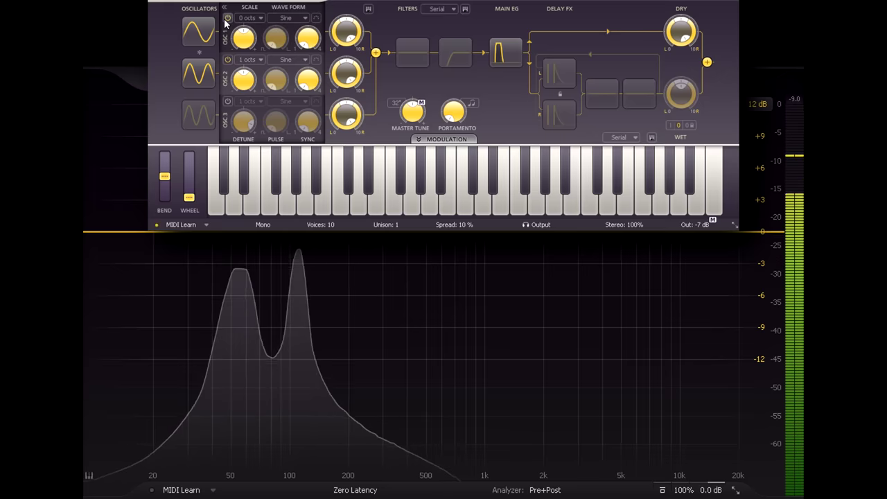
left_click(227, 102)
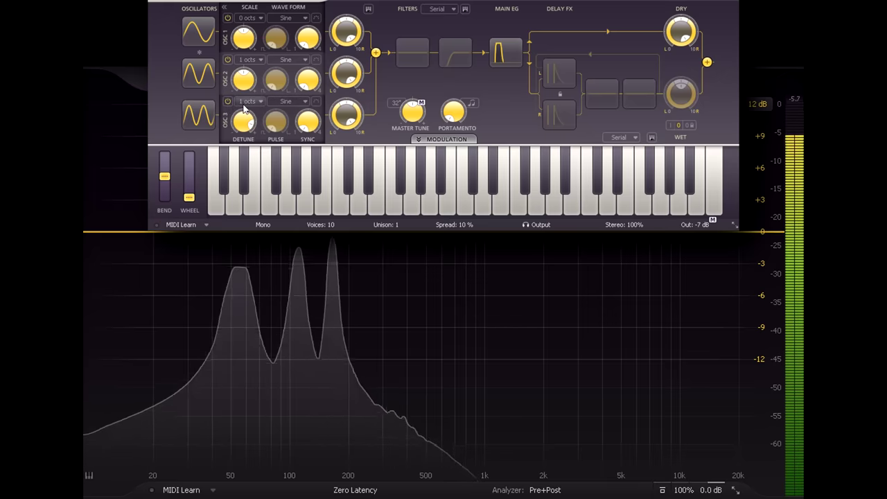
mouse_move(242, 122)
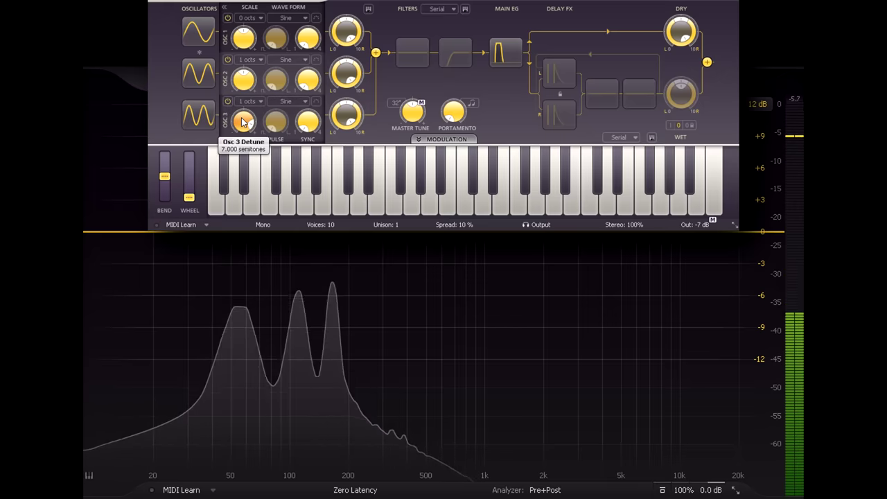
Step: Switch oscillator 1 off and on repeatedly to compare the sound with and without the fundamental
left_click(227, 19)
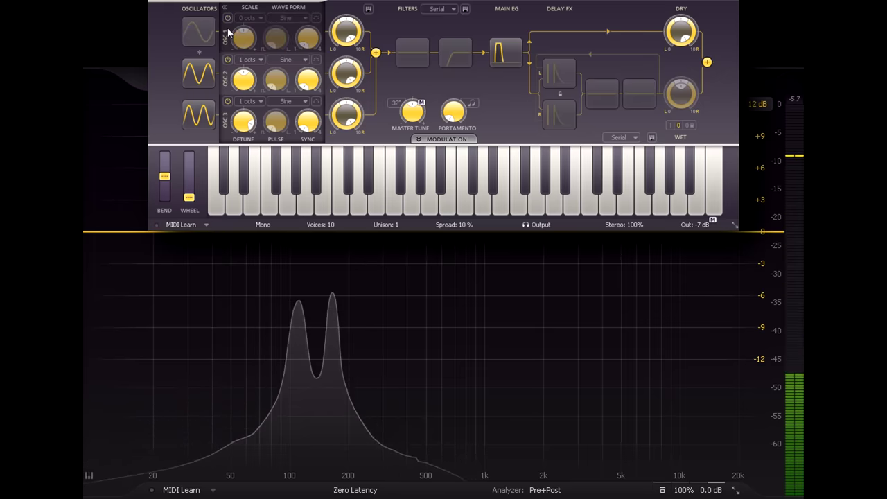
left_click(227, 19)
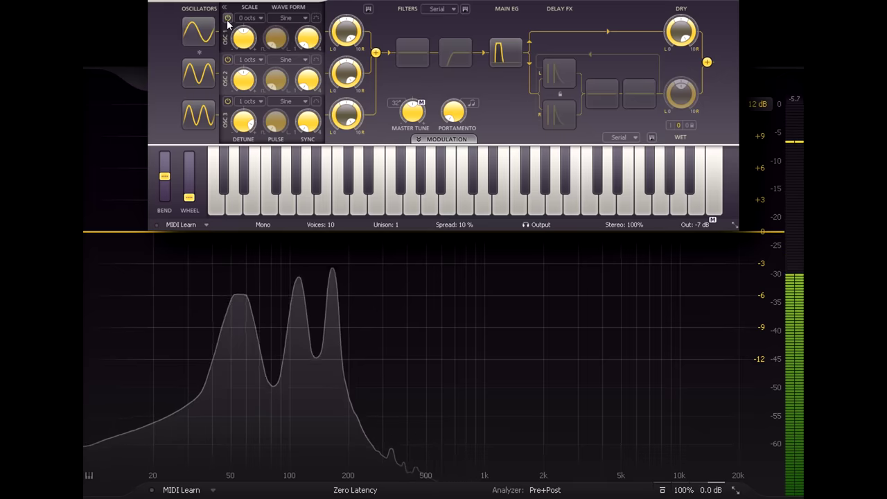
left_click(227, 19)
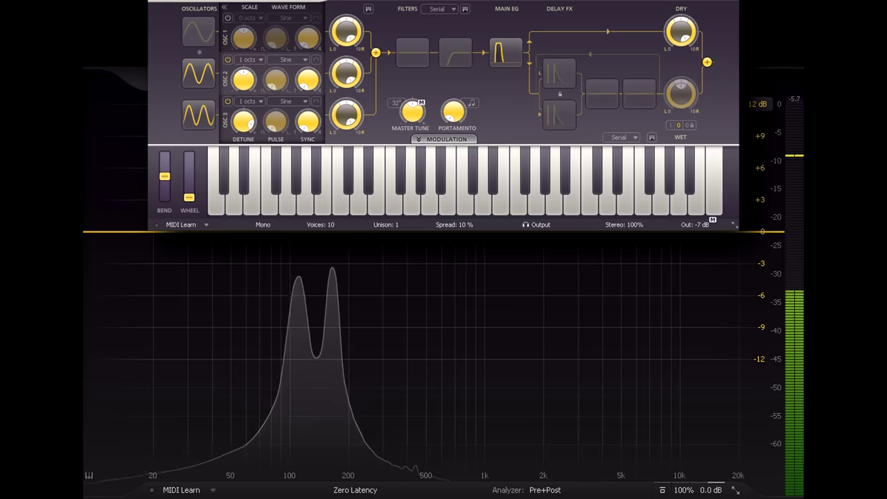
left_click(228, 18)
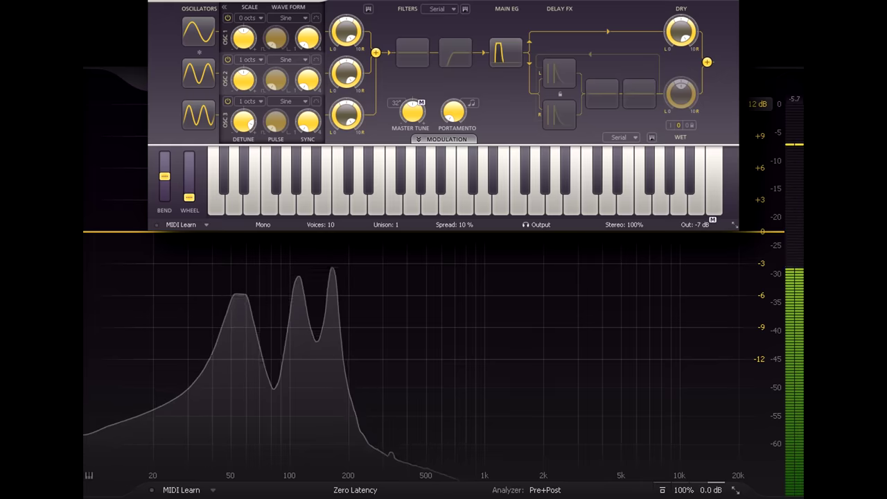
left_click(228, 19)
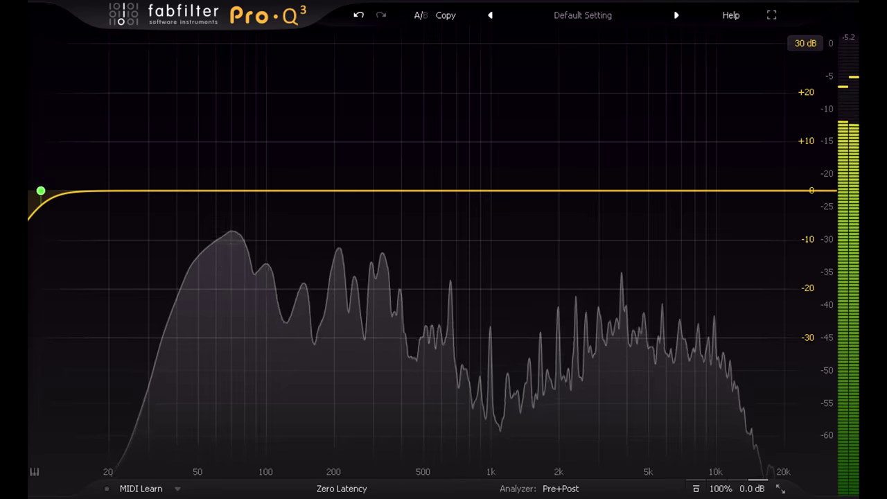
Step: In Pro-Q 3, sweep the low cut from the bottom of the spectrum up to about 100 Hz
left_click_drag(41, 191, 264, 191)
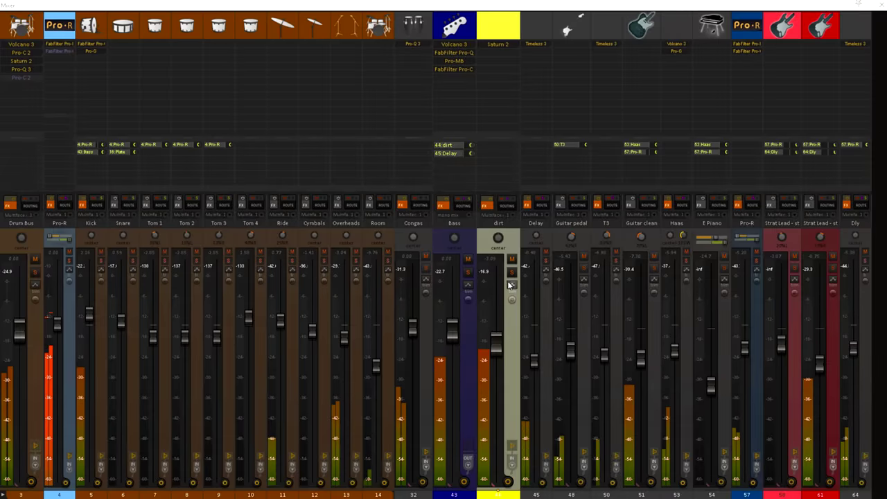
Step: Mute and unmute the dirt channel in the mixer to compare the bass with and without it, leaving that channel selected
left_click(512, 261)
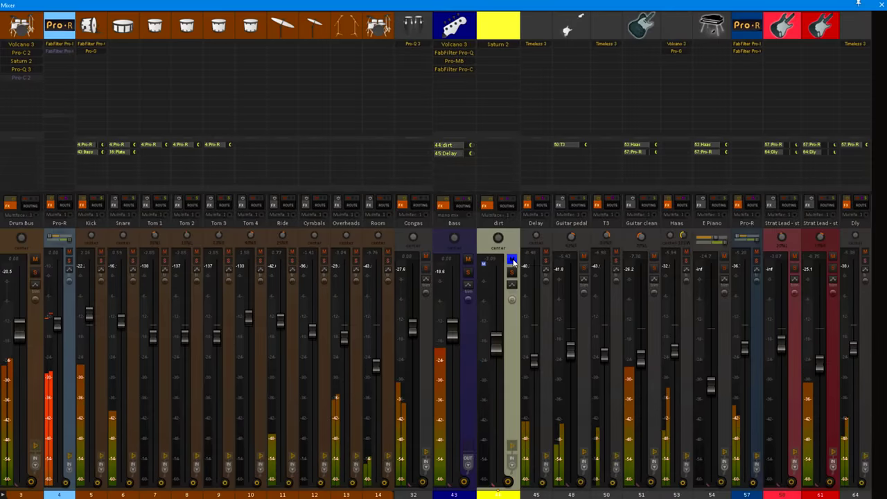
left_click(512, 261)
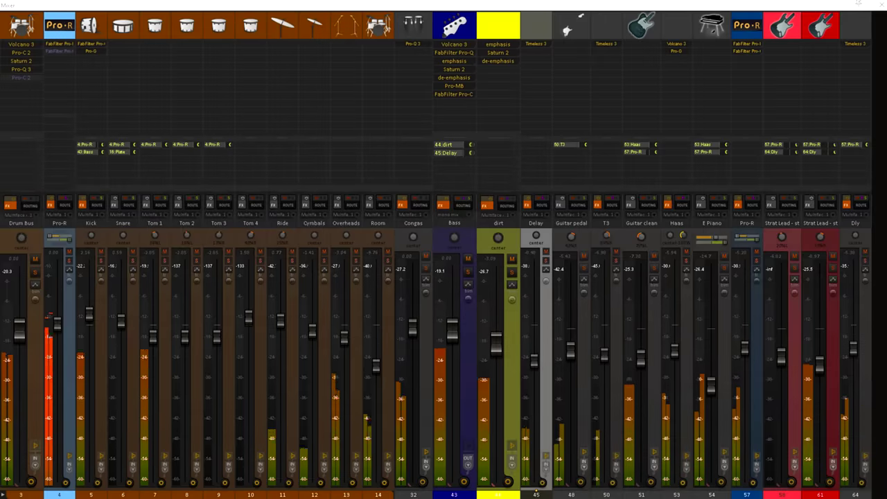
left_click(509, 226)
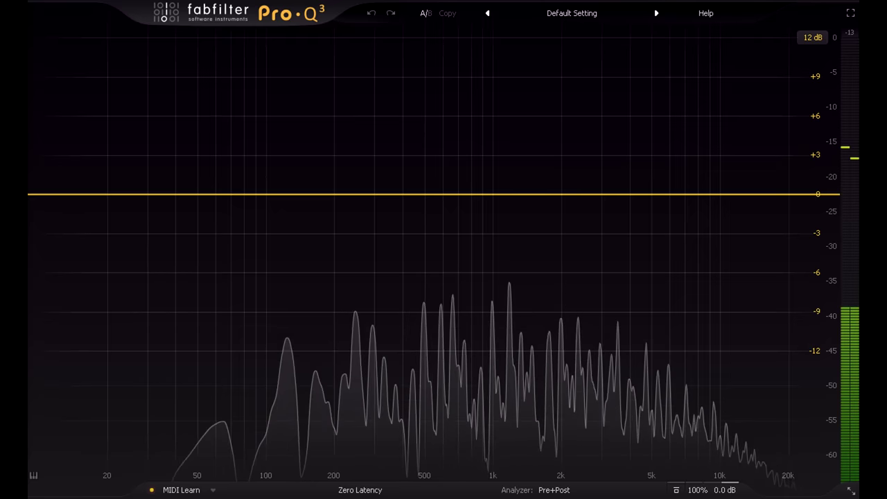
Step: Add an 18 dB/oct low cut at about 102 Hz in Pro-Q 3 and lower its frequency to about 95 Hz
left_click_drag(60, 197, 268, 198)
scroll(269, 197, "up", 1)
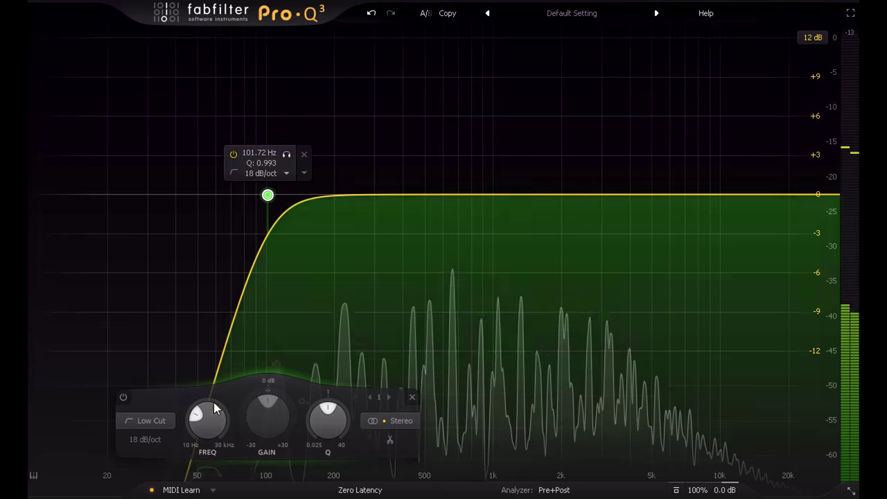
left_click_drag(214, 422, 217, 428)
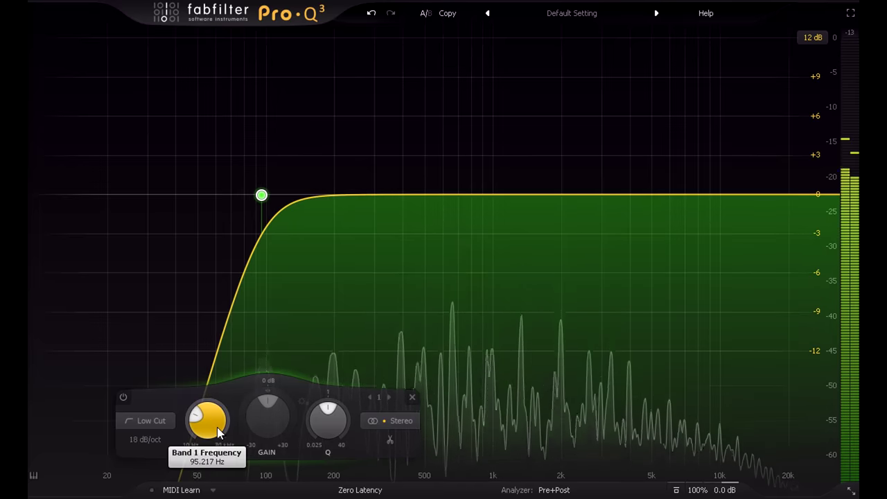
left_click(503, 432)
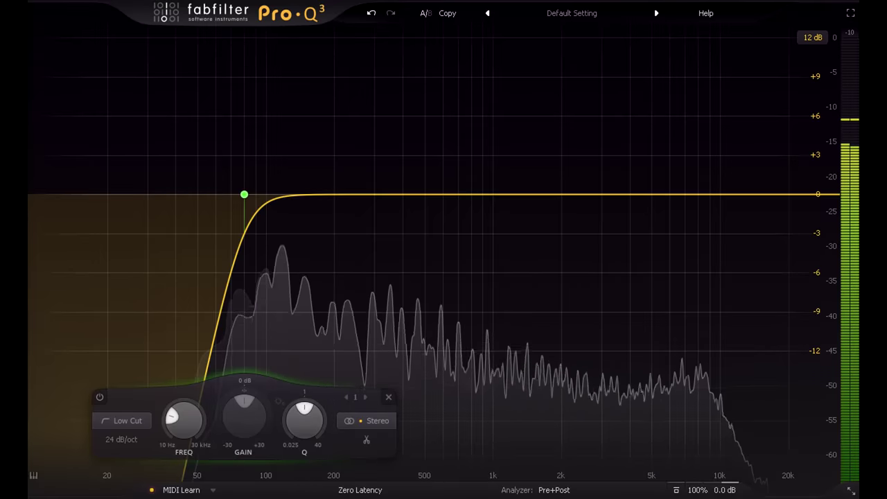
Step: Raise the 18 dB/oct low cut to about 36 Hz, and push it further up toward the low-end peak with a higher Q
mouse_move(194, 429)
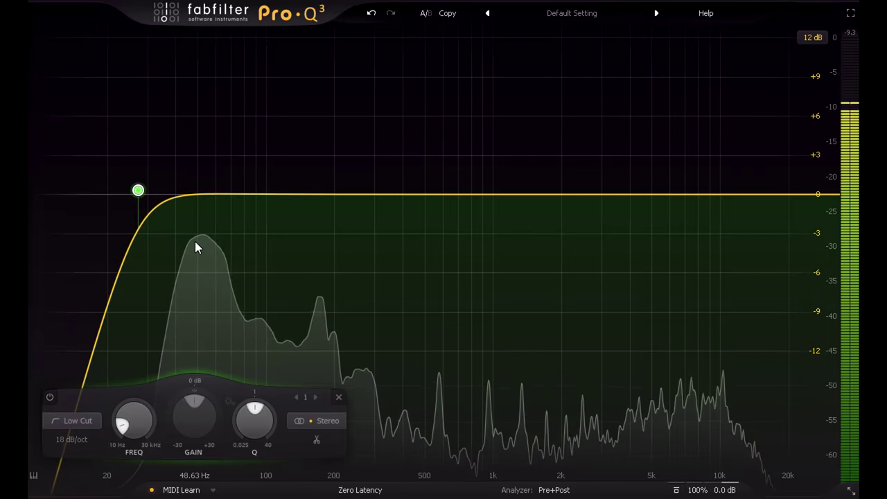
mouse_move(160, 214)
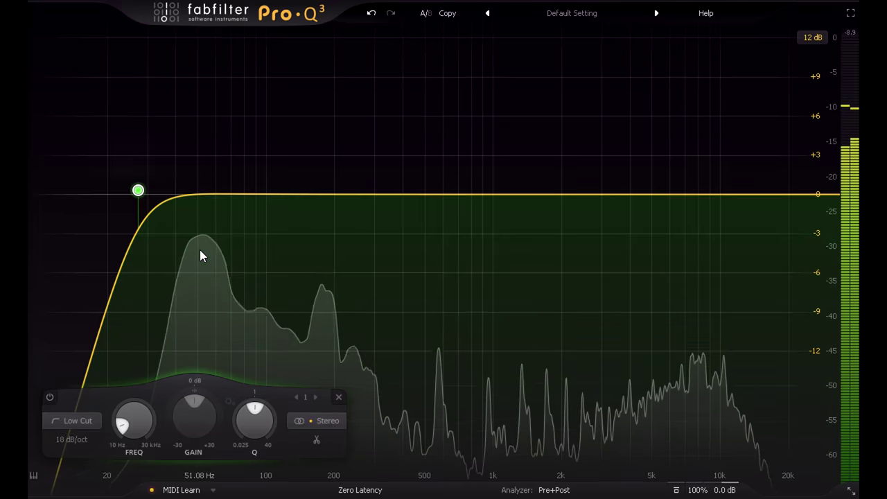
mouse_move(138, 410)
left_click_drag(136, 411, 135, 390)
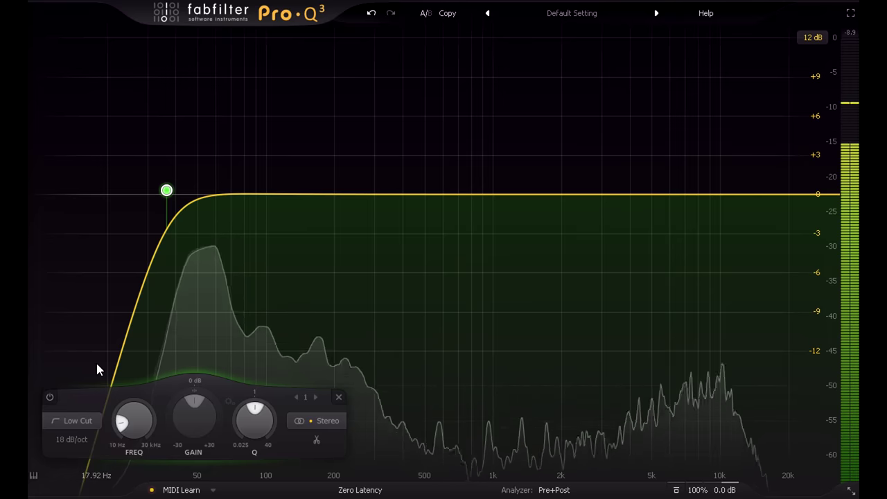
mouse_move(169, 201)
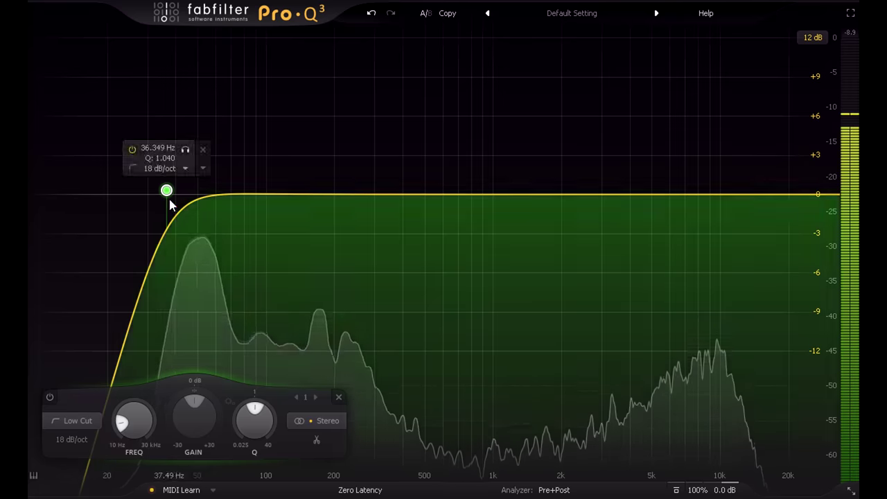
left_click_drag(169, 194, 189, 157)
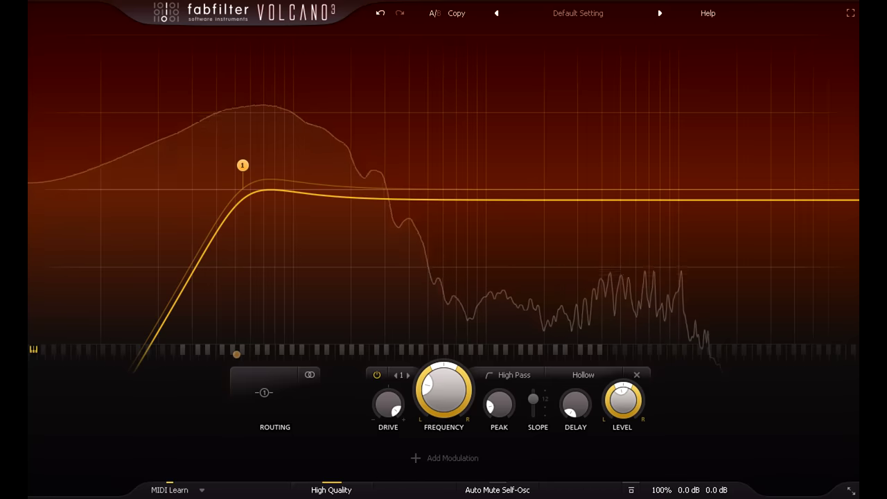
Step: Set the Volcano 3 high-pass filter's style to Metal and lower its drive to about +7 dB
left_click(582, 380)
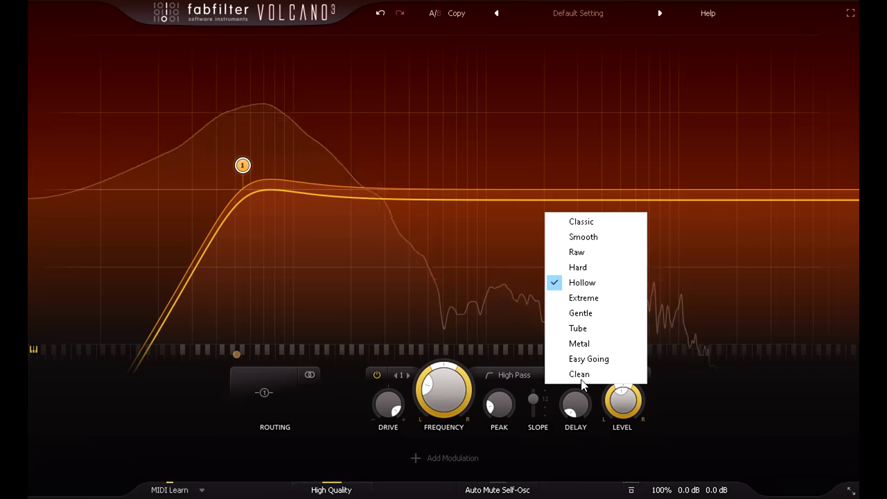
left_click(611, 344)
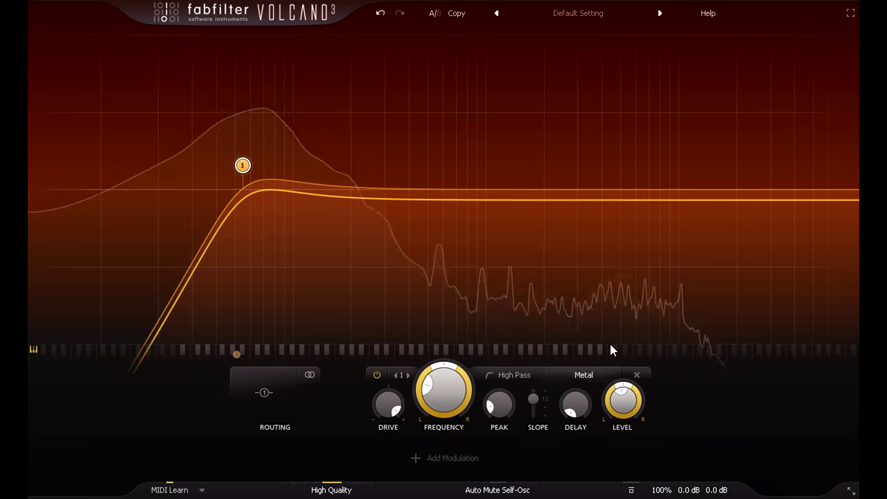
mouse_move(387, 440)
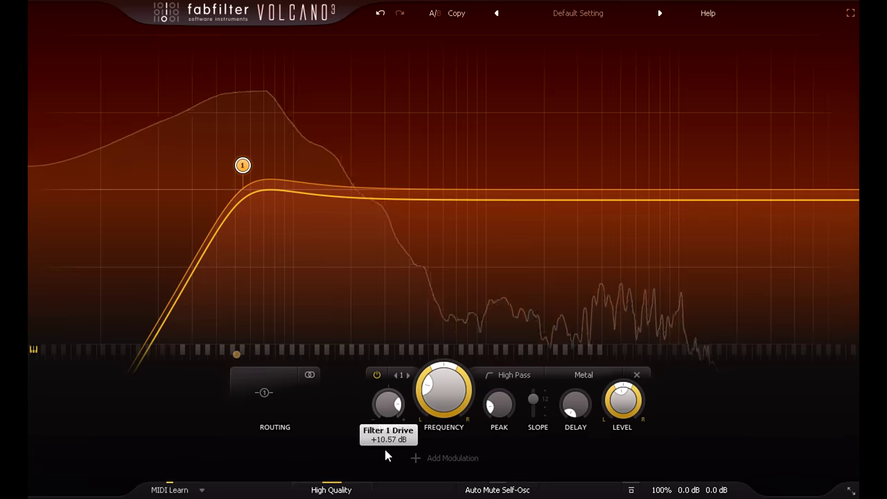
left_click_drag(384, 446, 382, 470)
Step: Try the Hollow style on the high-pass filter, switch it to Hard and fine-tune the drive
left_click(574, 382)
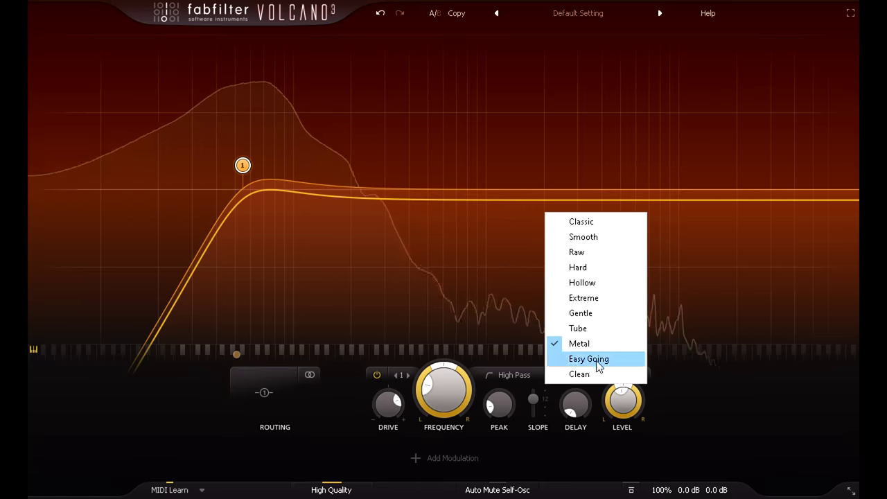
left_click(601, 283)
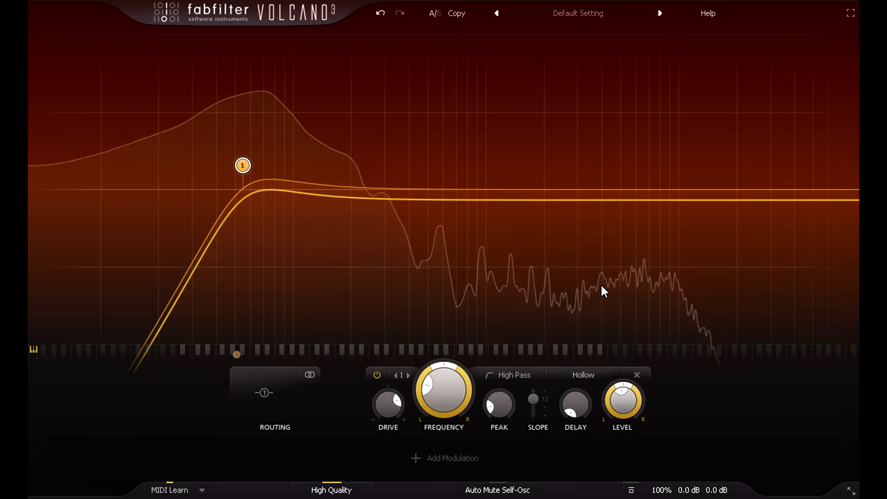
left_click(583, 375)
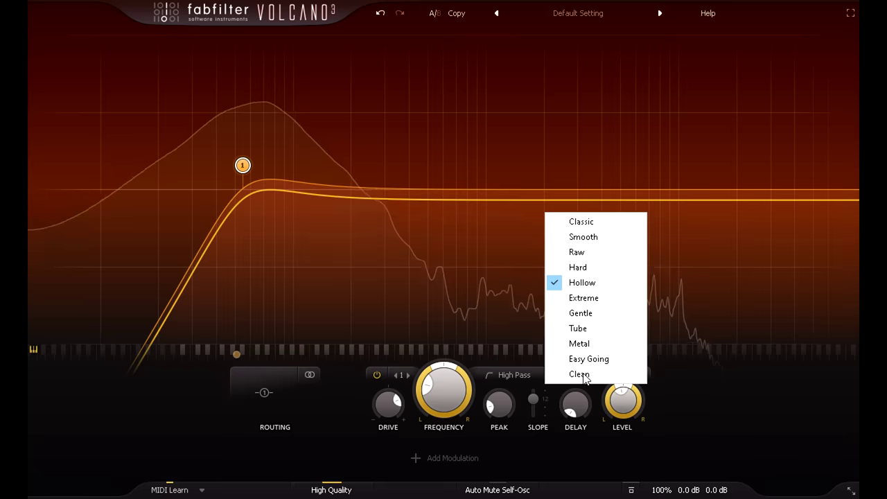
left_click(600, 268)
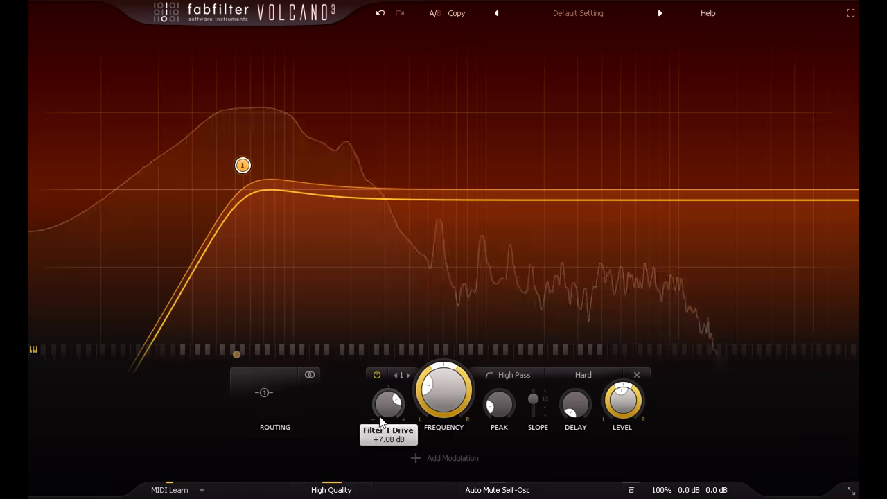
scroll(380, 403, "up", 3)
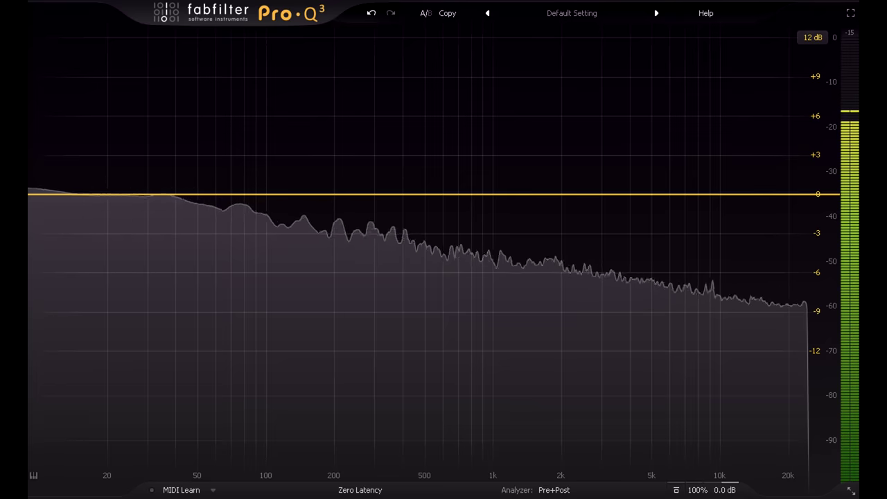
Step: Set the Pro-Q 3 spectrum analyzer's tilt to 3 dB/oct
left_click(549, 491)
left_click(568, 469)
left_click(589, 444)
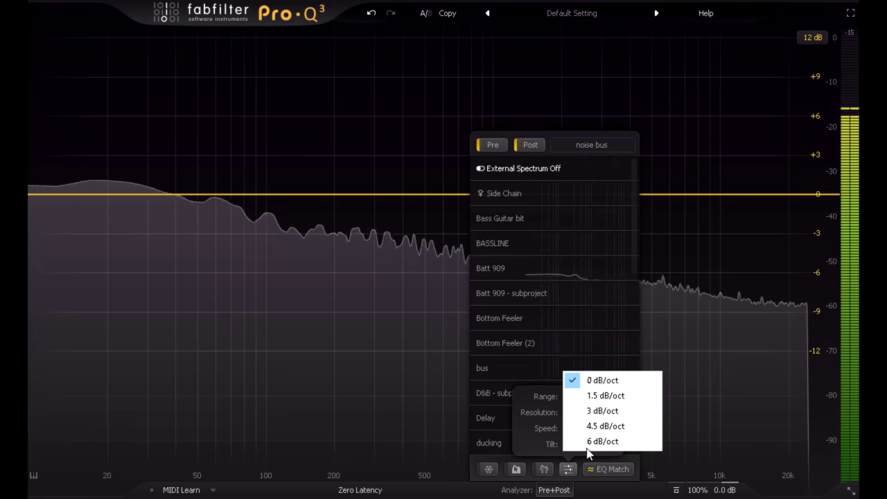
left_click(614, 411)
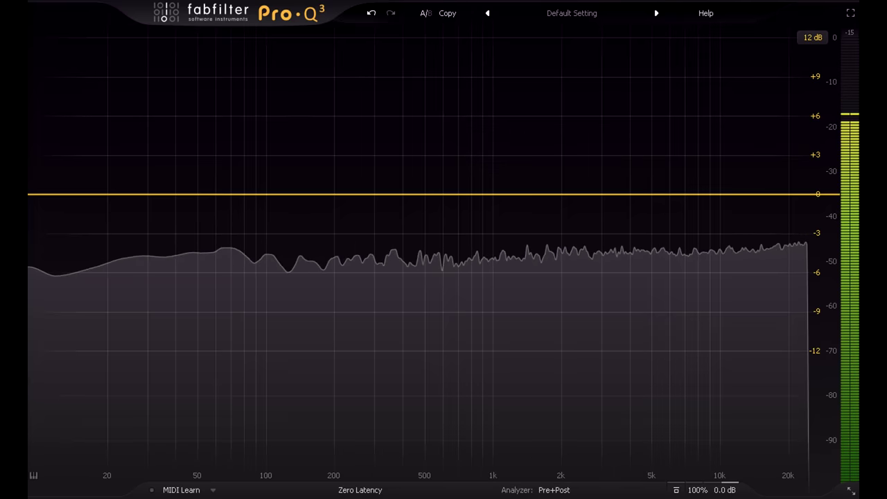
Step: Set the spectrum analyzer's tilt to 4.5 dB/oct
left_click(554, 490)
left_click(568, 470)
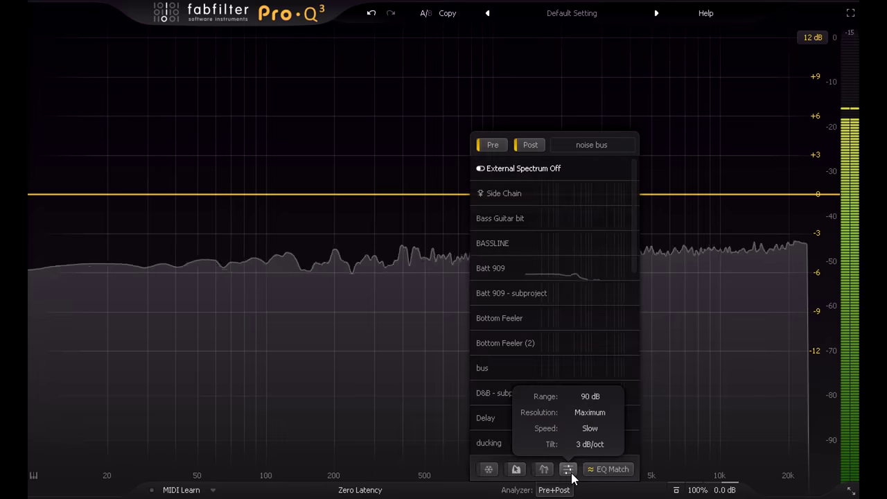
left_click(601, 443)
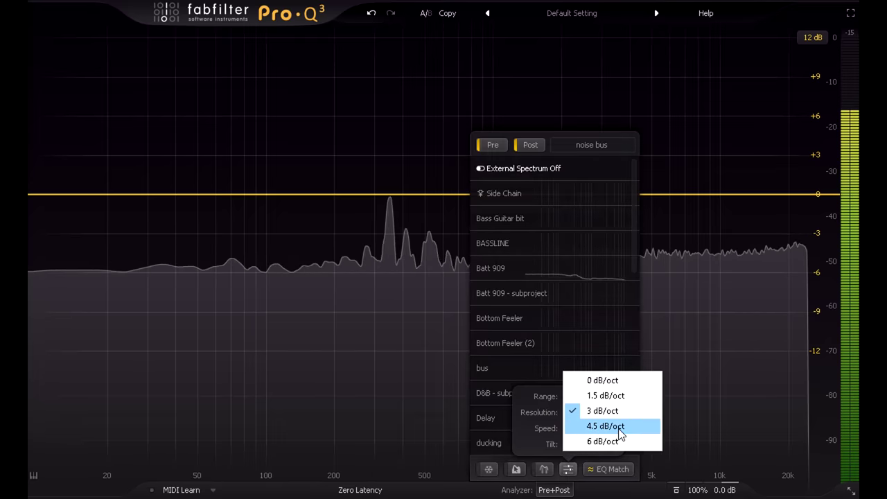
left_click(618, 426)
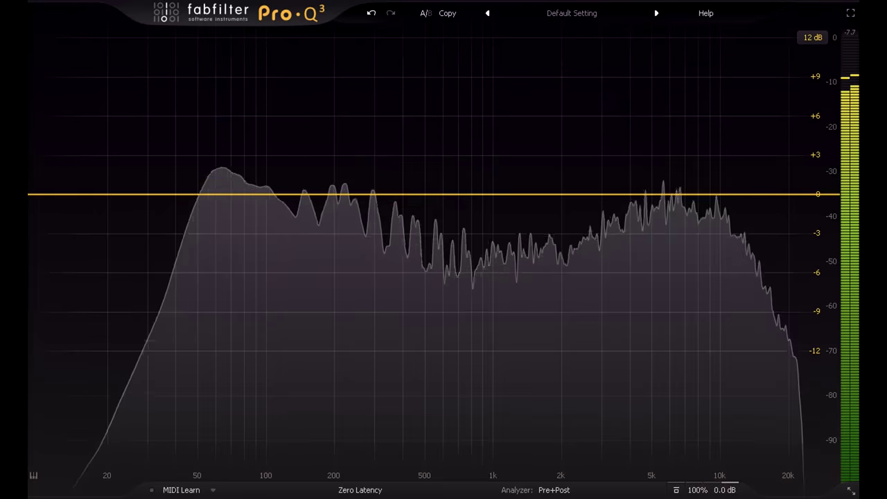
Step: Add a 12 dB/oct low shelf boost of about +7 dB near 98 Hz and toggle its bypass
left_click_drag(49, 199, 266, 108)
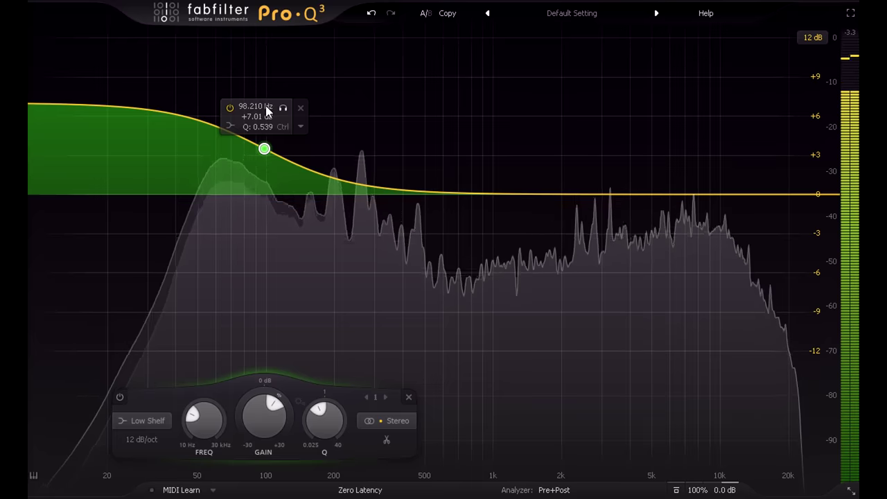
left_click(229, 109)
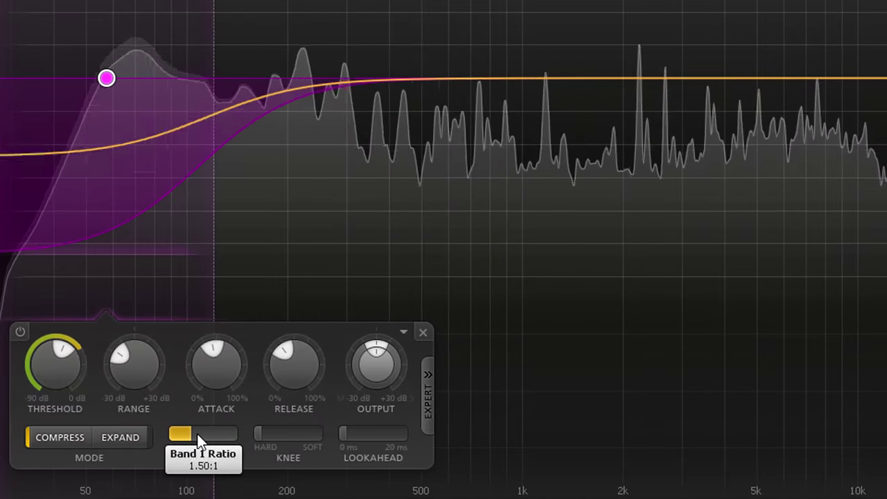
Step: Try Band 1 release settings of 46.5% and 64.4% on the multiband compressor, and bring the release back down
mouse_move(51, 378)
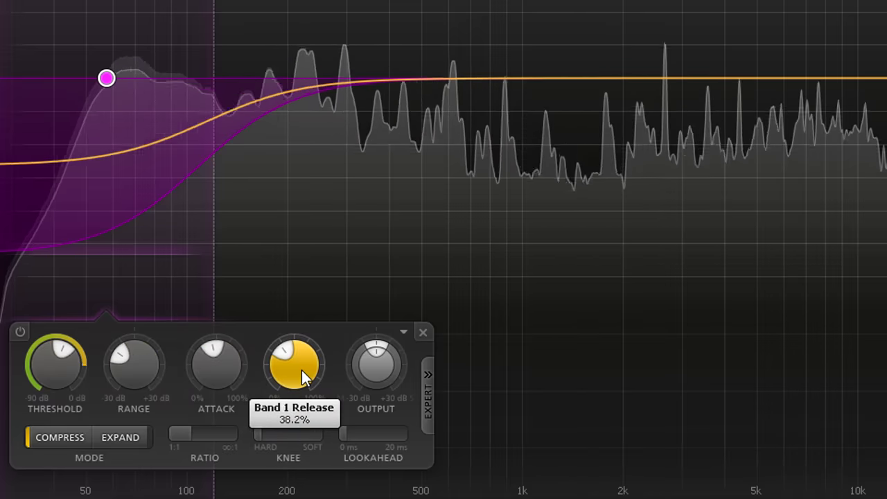
left_click_drag(301, 370, 295, 420)
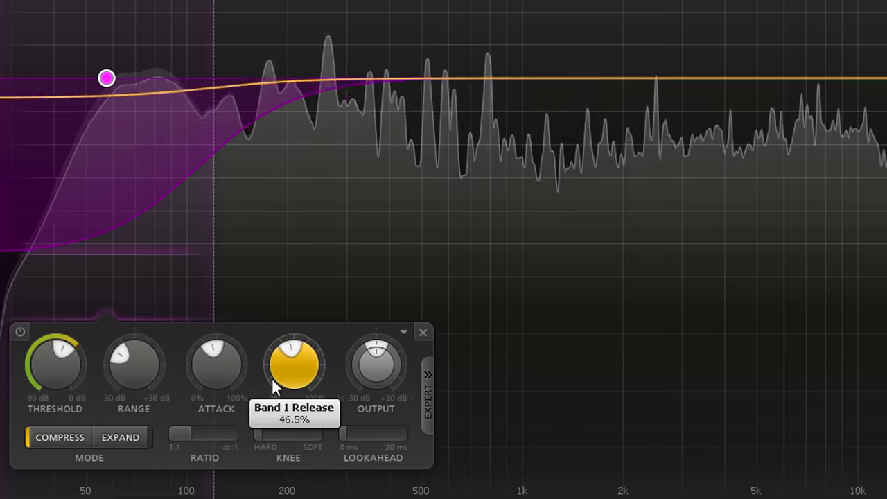
left_click_drag(271, 321, 272, 319)
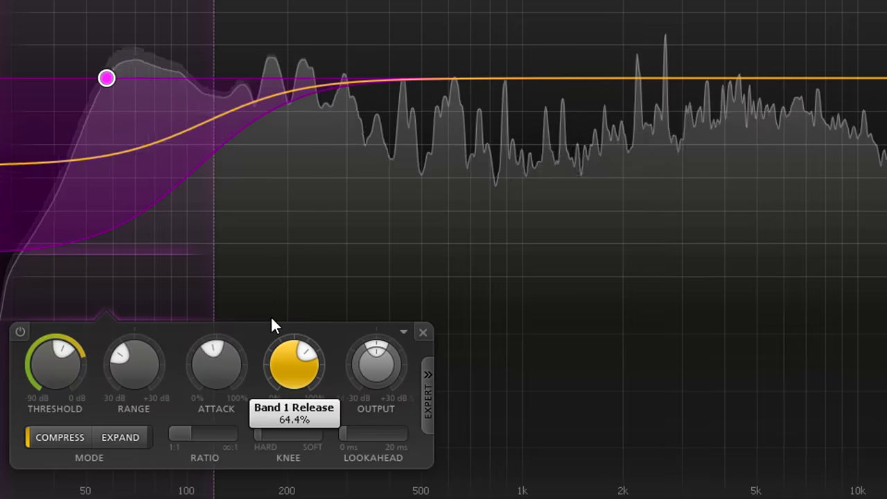
left_click_drag(271, 316, 257, 411)
Step: Drop Band 1's attack to 0% on the multiband compressor and raise it again
mouse_move(214, 375)
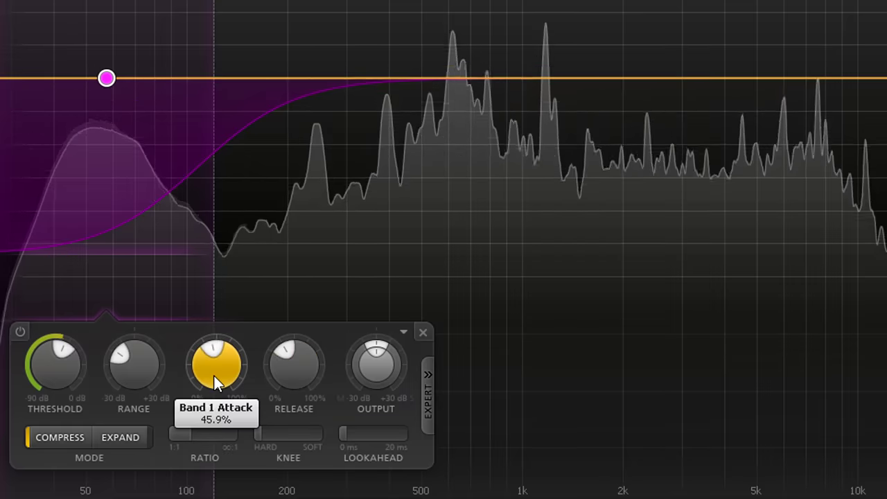
left_click_drag(214, 376, 217, 495)
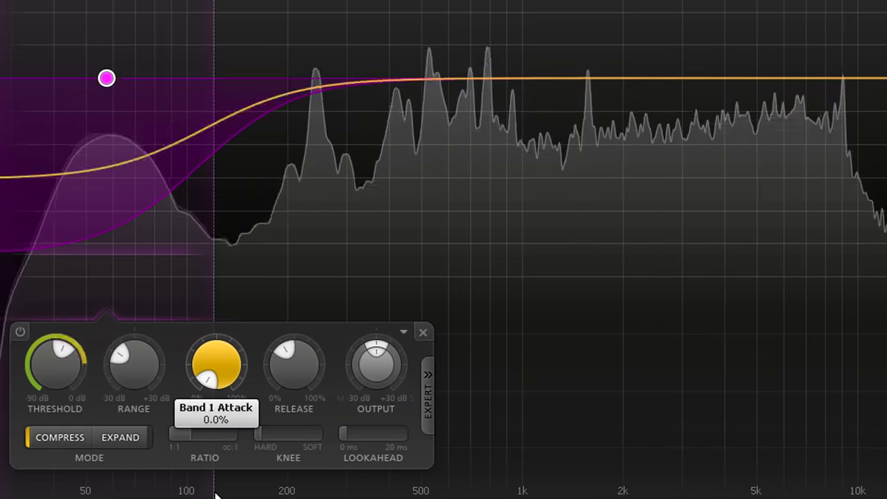
left_click_drag(216, 493, 154, 353)
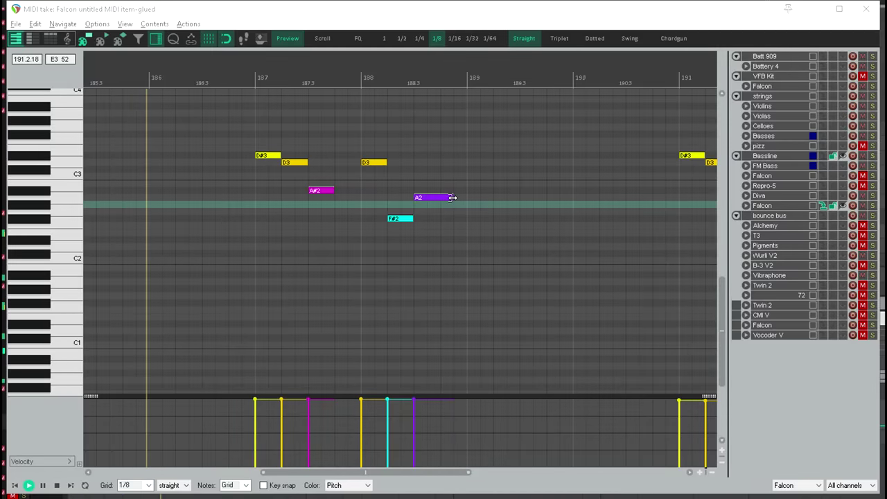
Step: Shorten the A2 note in bar 188 of the Falcon MIDI item to match the length of its neighbouring notes
left_click_drag(452, 198, 440, 198)
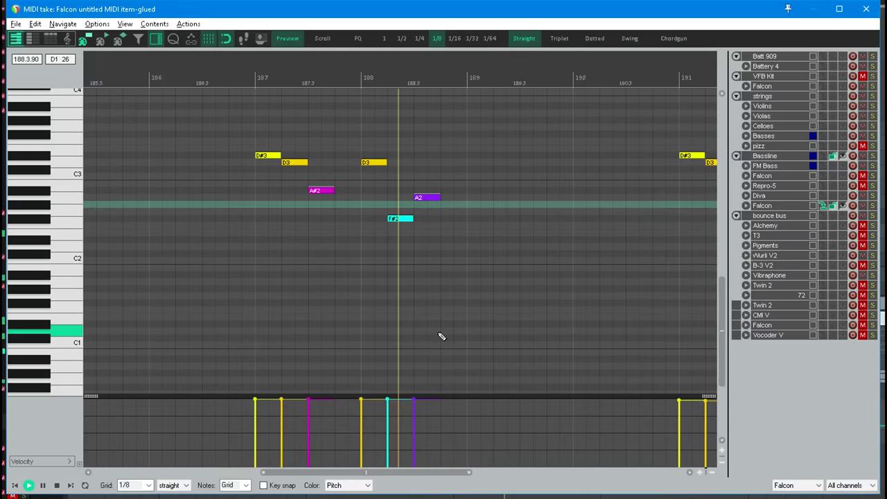